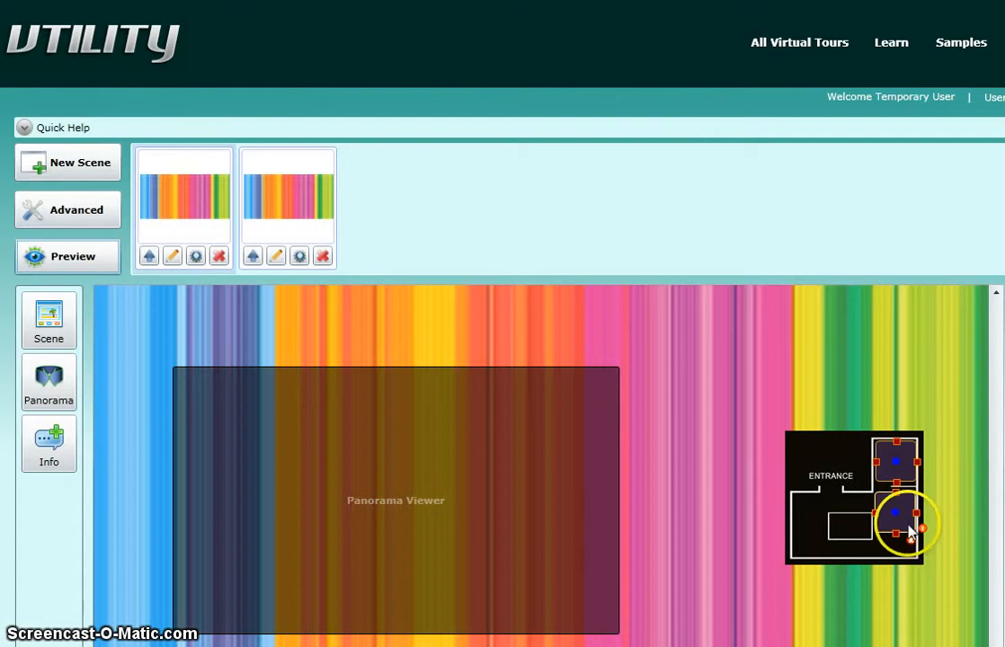
# Open the details of the p1 hotspot on the floor plan and set its Panorama Pointer to Blue Arrow.
pyautogui.doubleClick(910, 529)
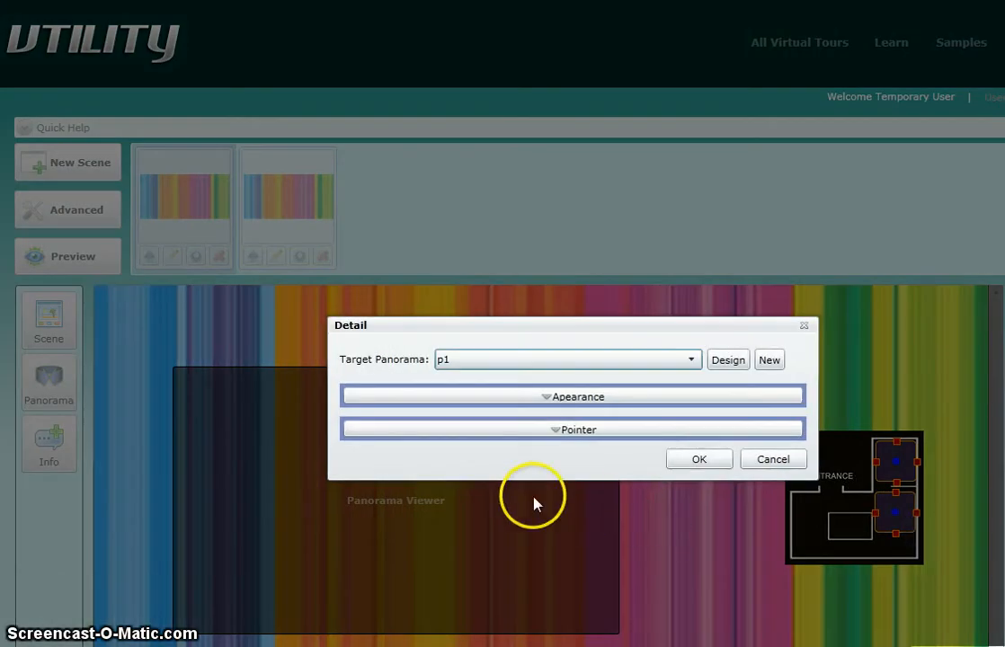
pyautogui.click(515, 401)
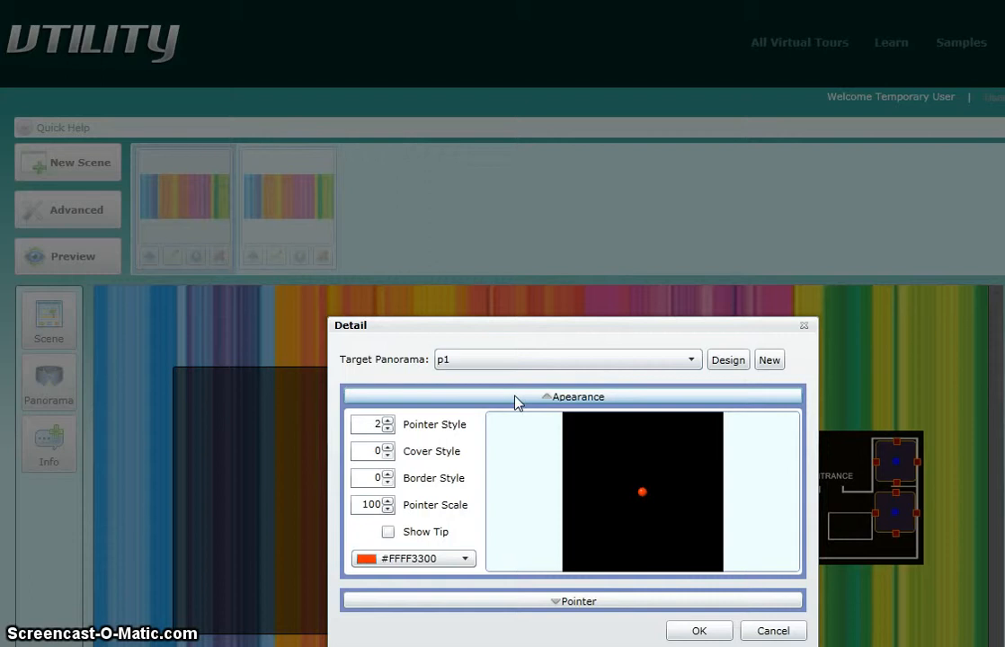
pyautogui.click(515, 401)
pyautogui.click(515, 432)
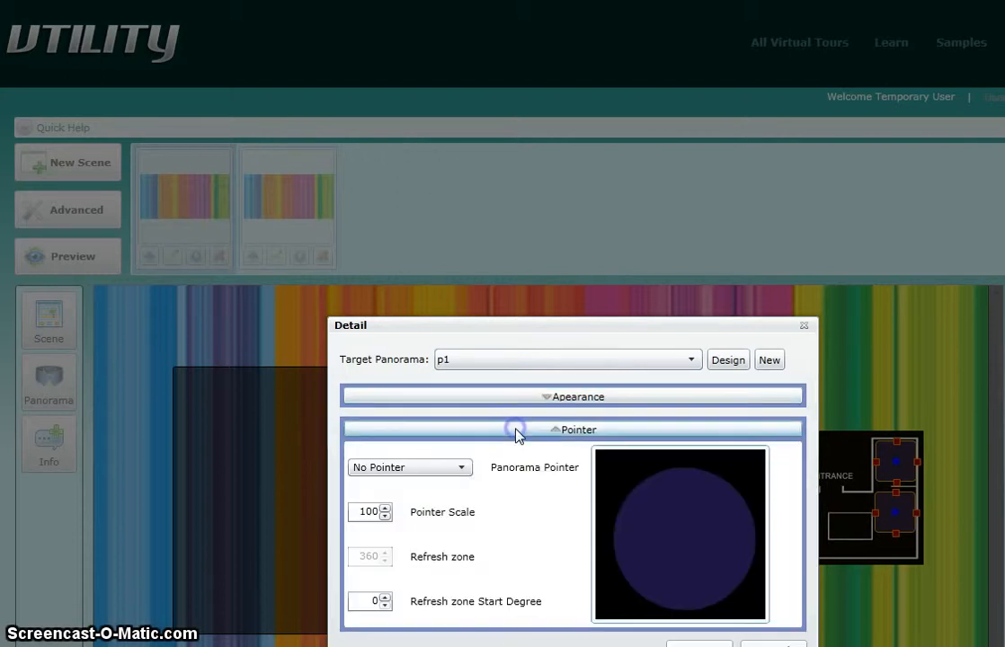
pyautogui.click(403, 471)
pyautogui.click(401, 472)
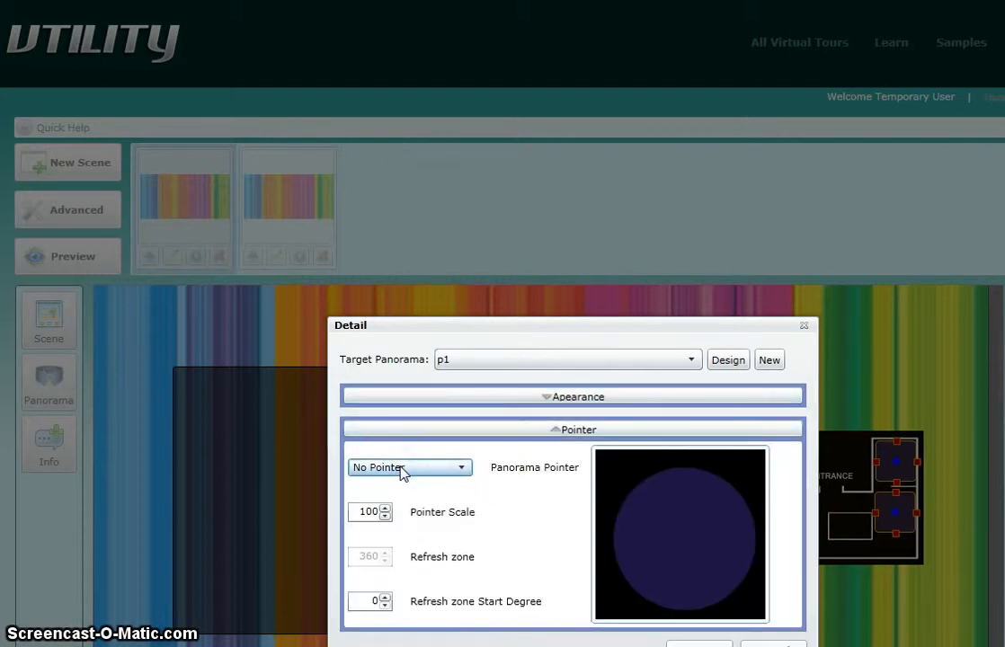
pyautogui.press('Down')
pyautogui.press('Down')
pyautogui.press('Down')
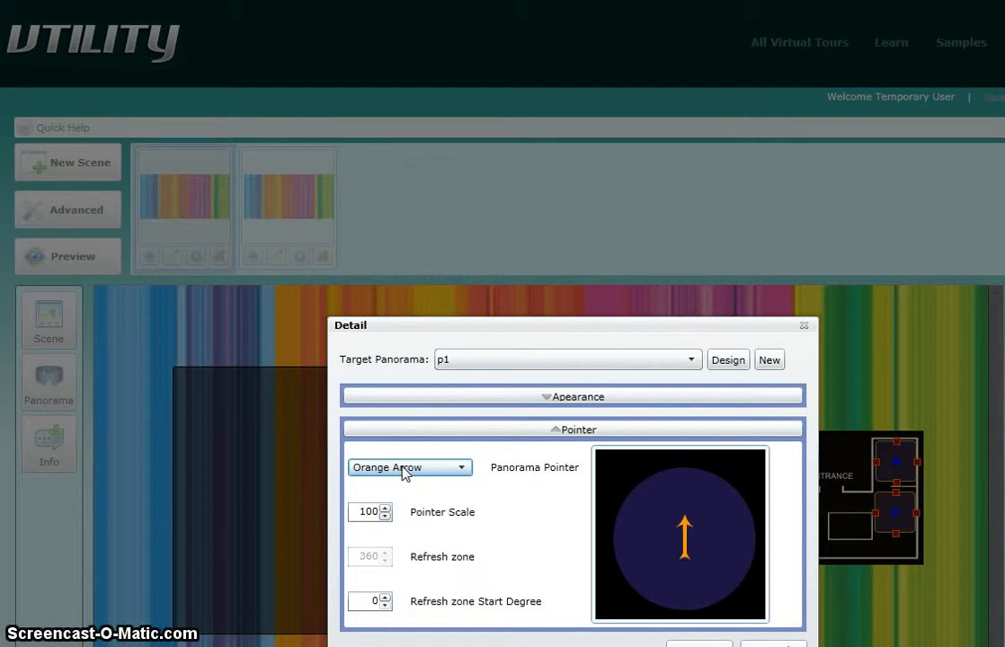
pyautogui.press('Down')
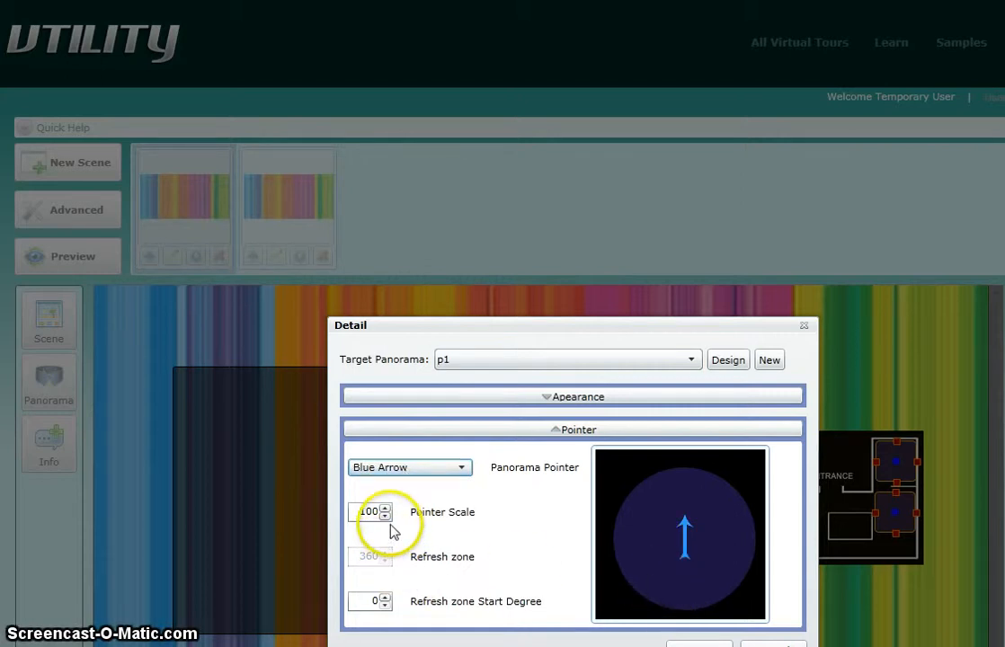
# Set the p1 pointer's Refresh zone Start Degree to about 146 and confirm the hotspot details.
pyautogui.click(384, 601)
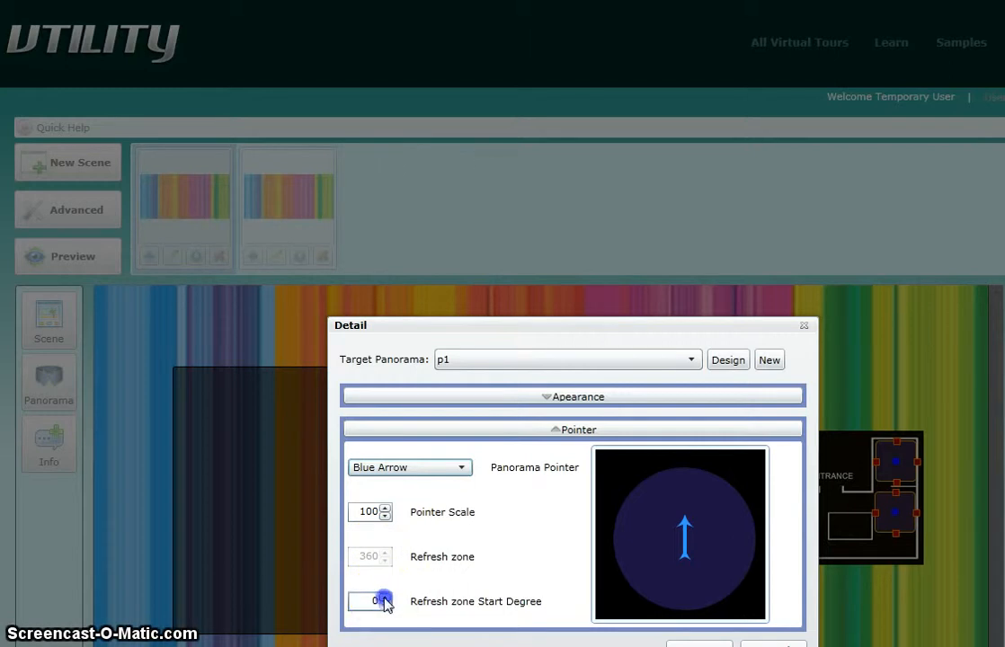
pyautogui.moveTo(385, 602); pyautogui.dragTo(384, 602)
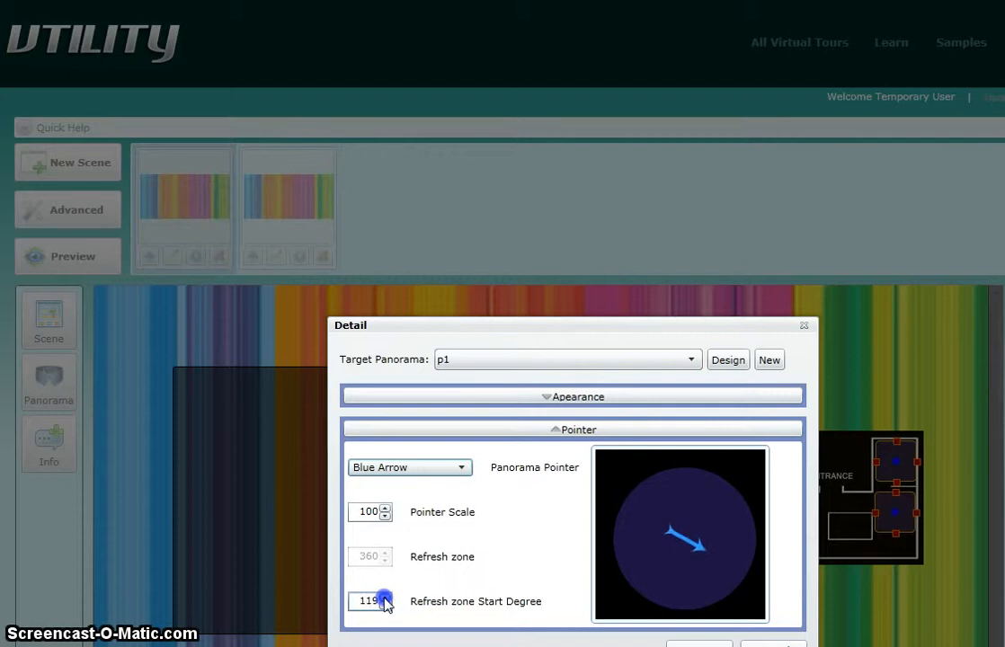
pyautogui.moveTo(385, 602); pyautogui.dragTo(385, 602)
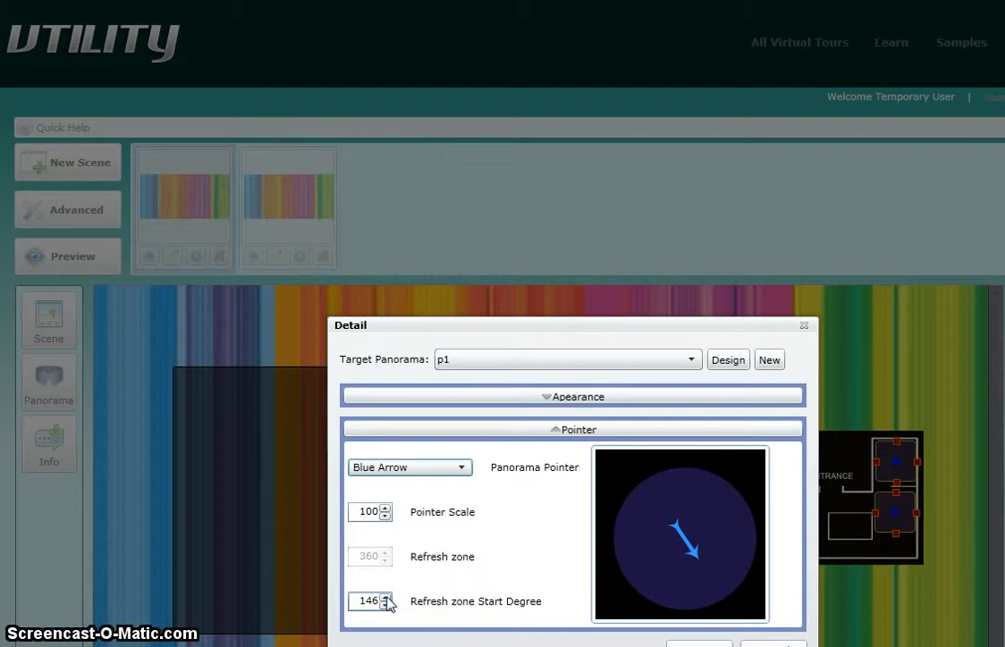
pyautogui.click(386, 599)
pyautogui.click(699, 644)
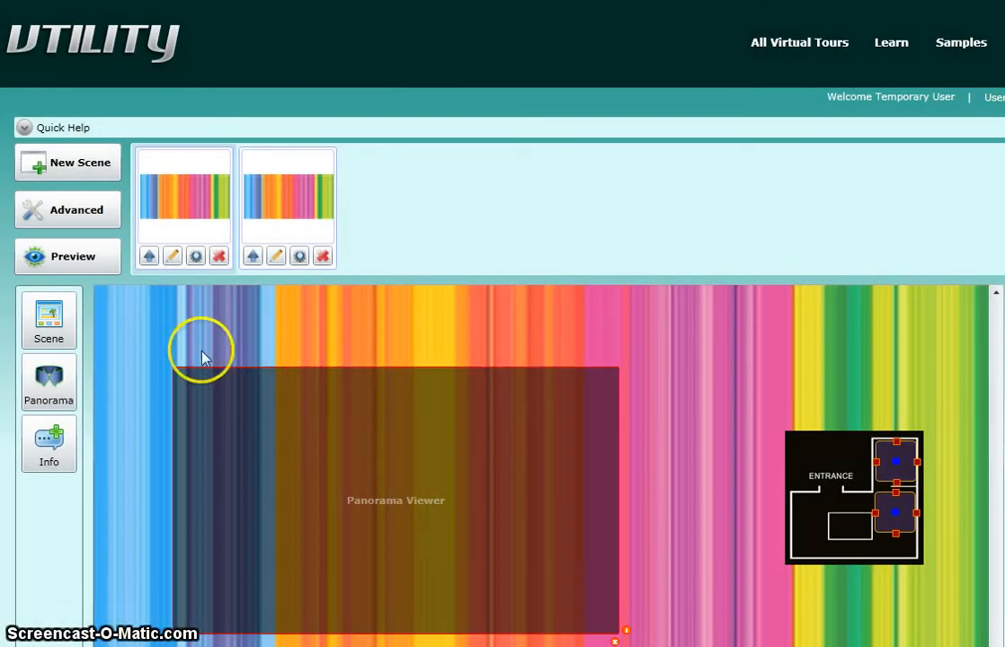
# Reload the tour preview and rotate the panorama to check the arrow's direction on the floor plan.
pyautogui.hotkey('ctrl', 'Tab')
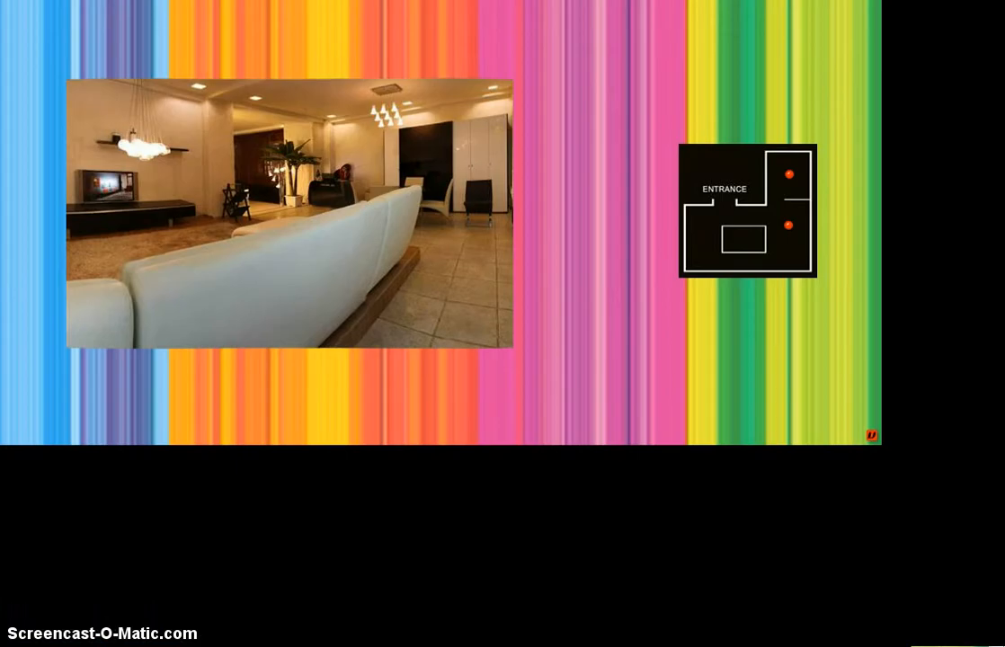
pyautogui.press('F5')
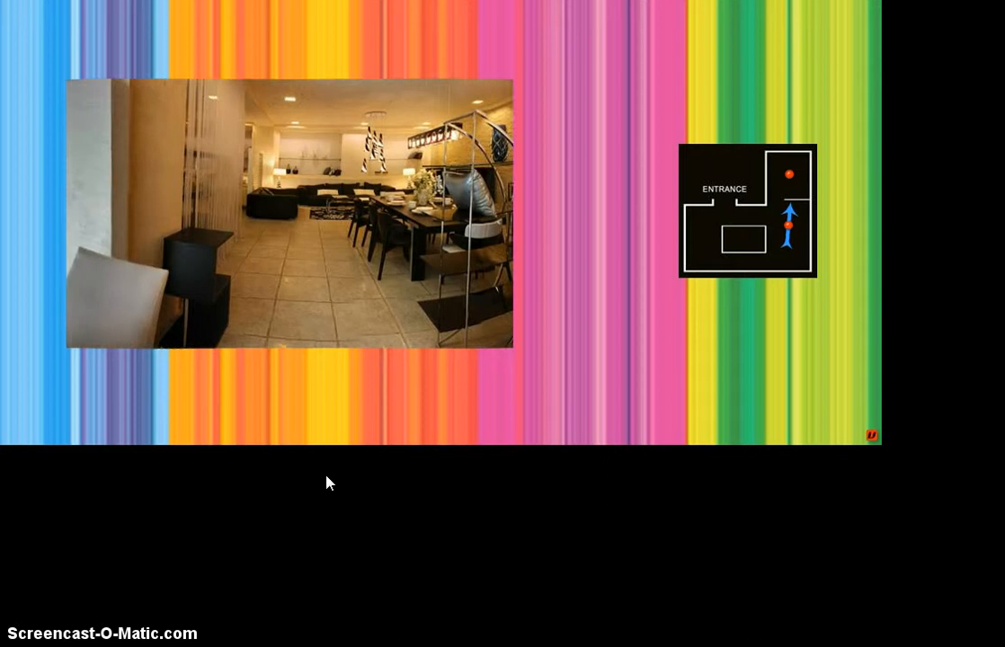
pyautogui.moveTo(164, 290); pyautogui.dragTo(240, 291)
pyautogui.moveTo(166, 290); pyautogui.dragTo(415, 302)
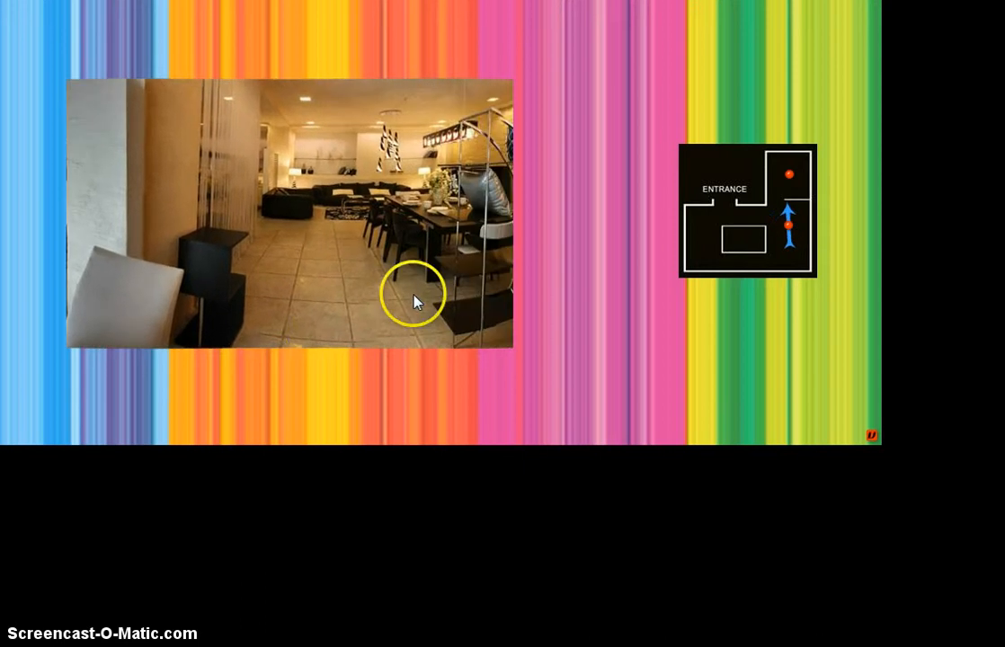
pyautogui.click(599, 479)
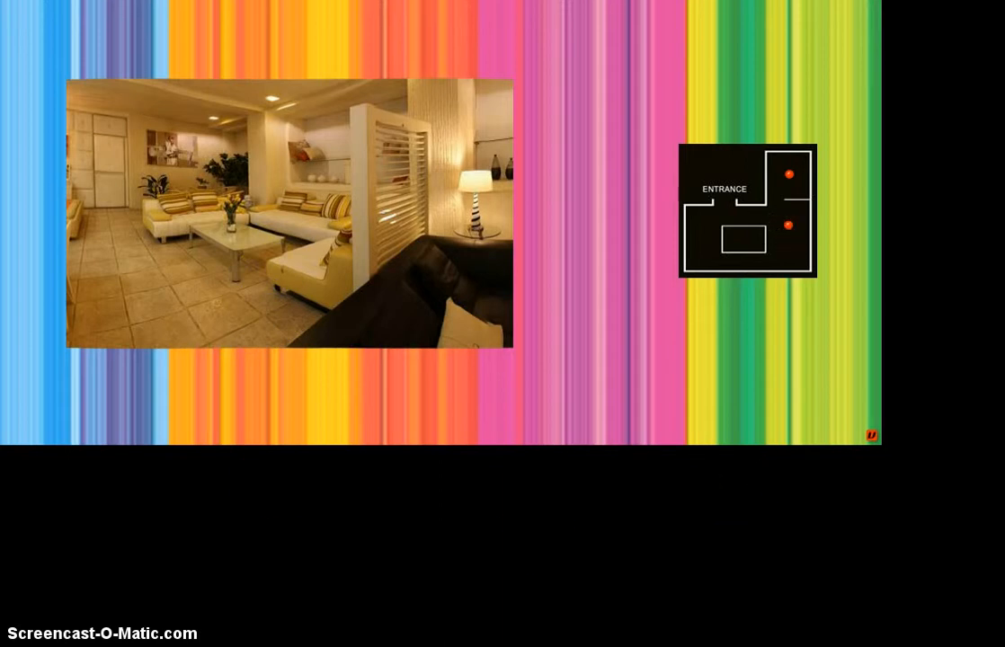
# Return to the tour editor and set the Panorama Pointer of the p2 floor-plan hotspot to Blue Arrow.
pyautogui.click(44, 1)
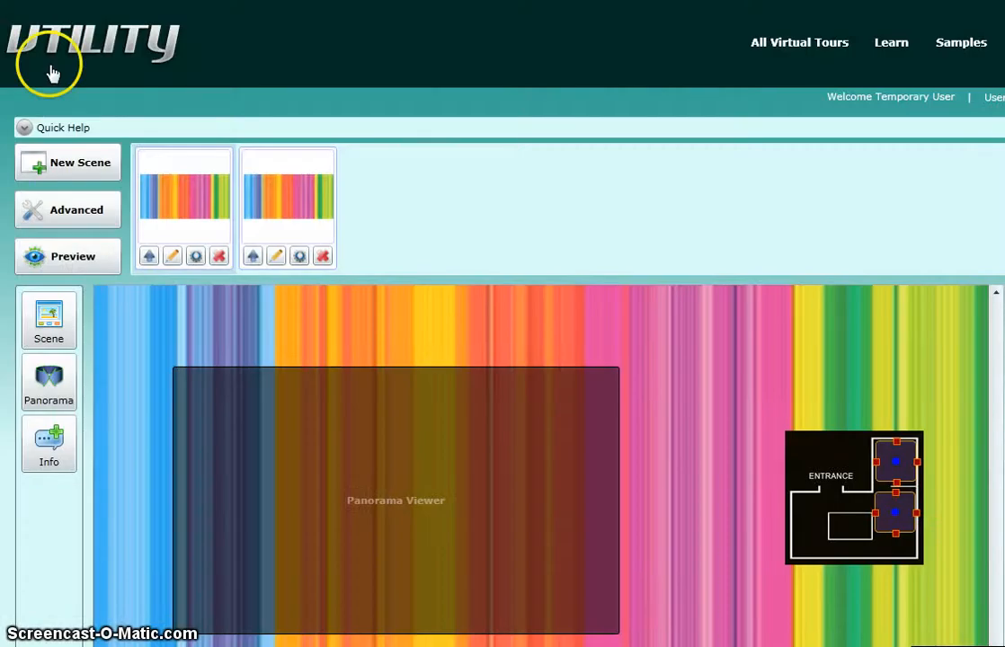
pyautogui.click(917, 481)
pyautogui.click(525, 431)
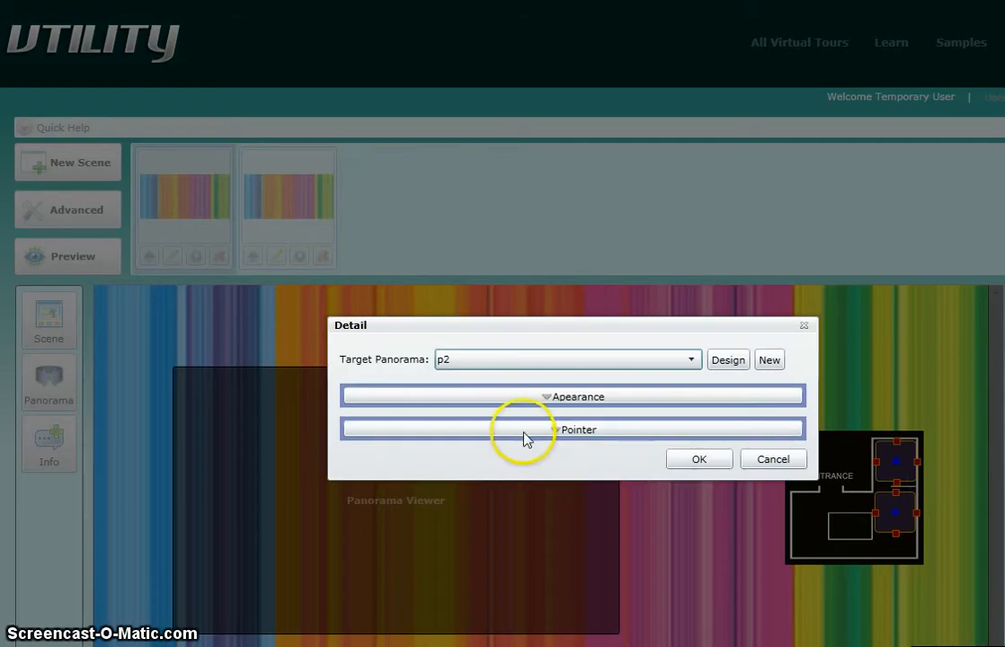
pyautogui.click(419, 468)
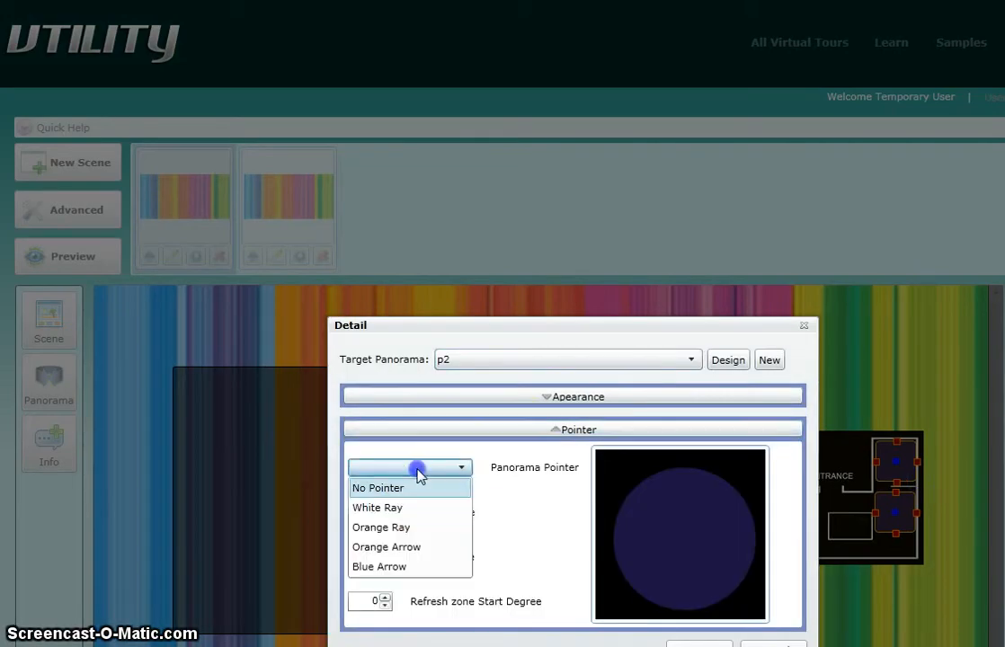
pyautogui.click(406, 567)
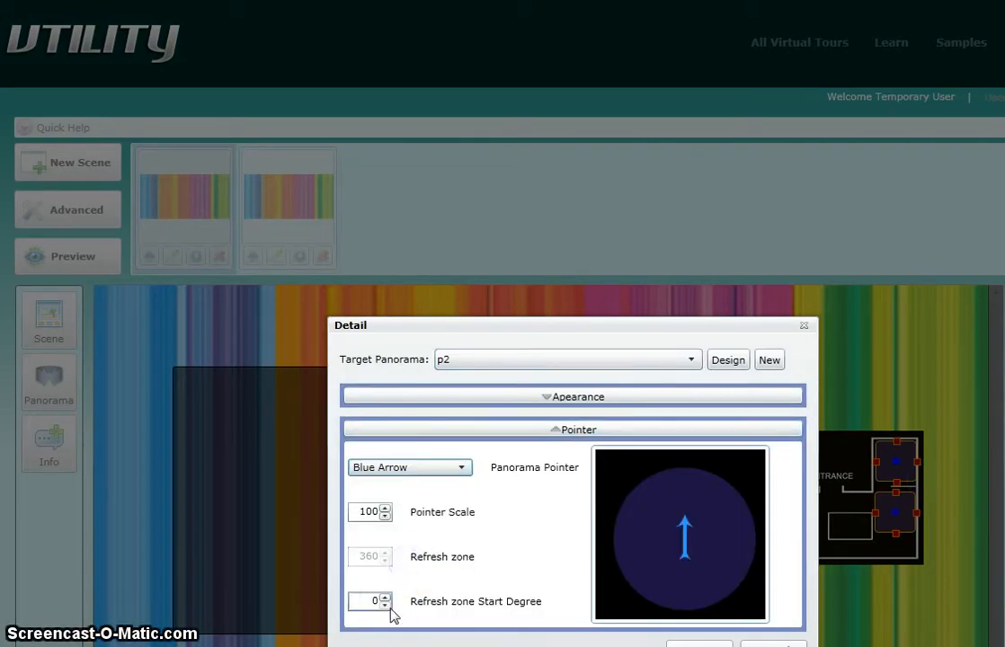
# Set the p2 pointer's Refresh zone Start Degree to about 305 and confirm the hotspot details.
pyautogui.moveTo(372, 601); pyautogui.dragTo(381, 600)
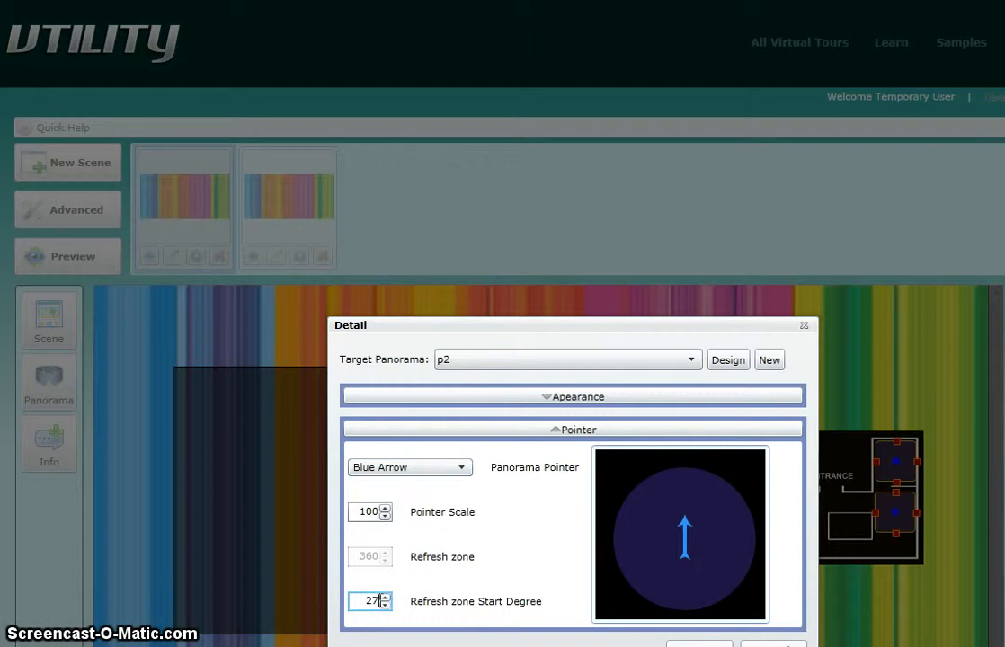
pyautogui.click(411, 624)
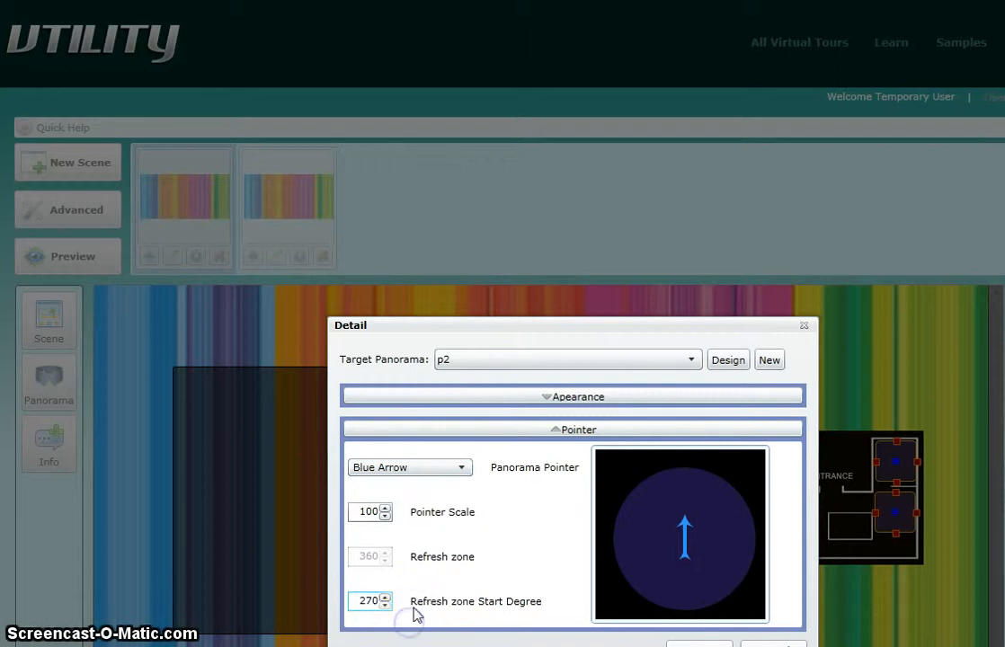
pyautogui.click(384, 598)
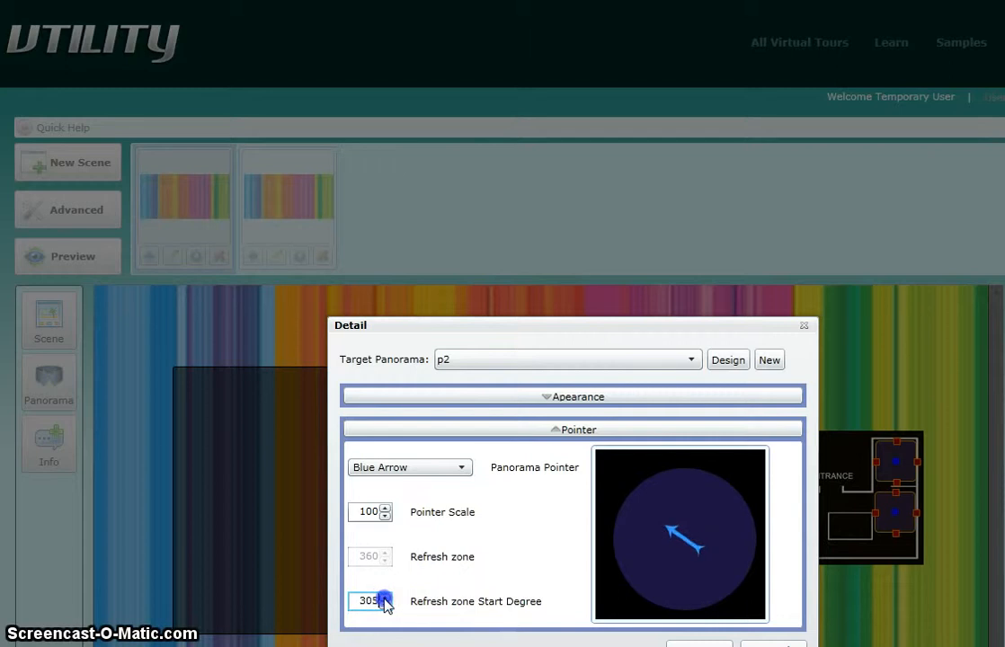
pyautogui.click(699, 644)
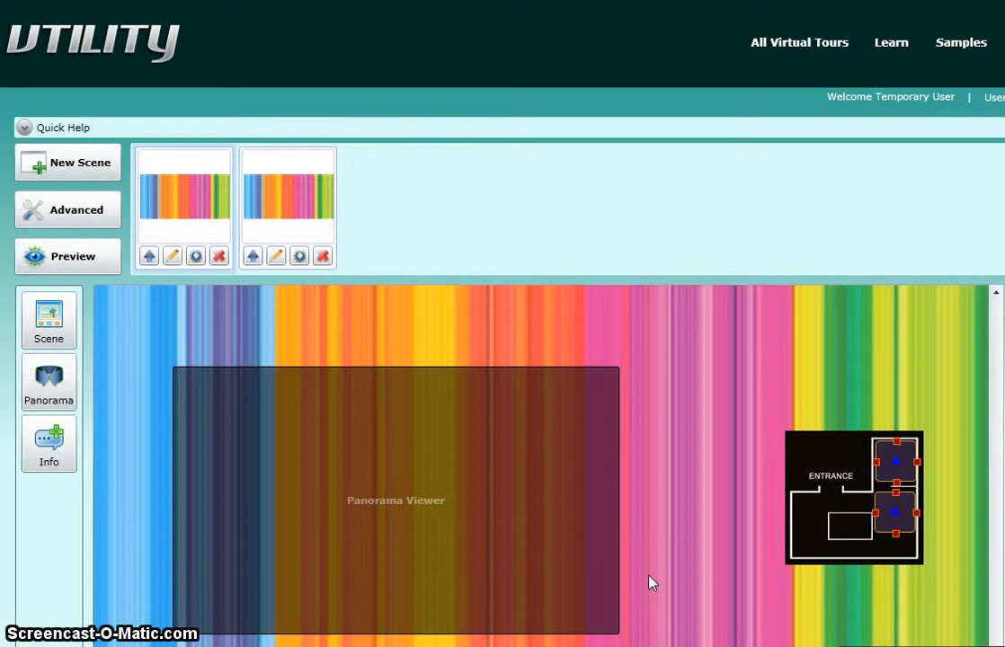
pyautogui.click(650, 575)
pyautogui.click(471, 437)
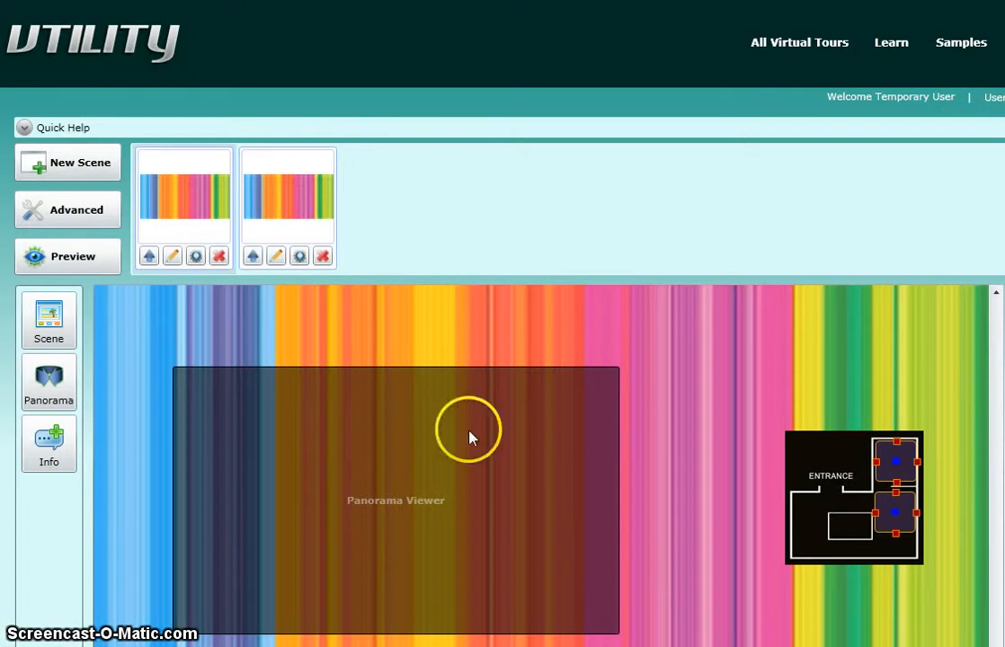
pyautogui.click(278, 367)
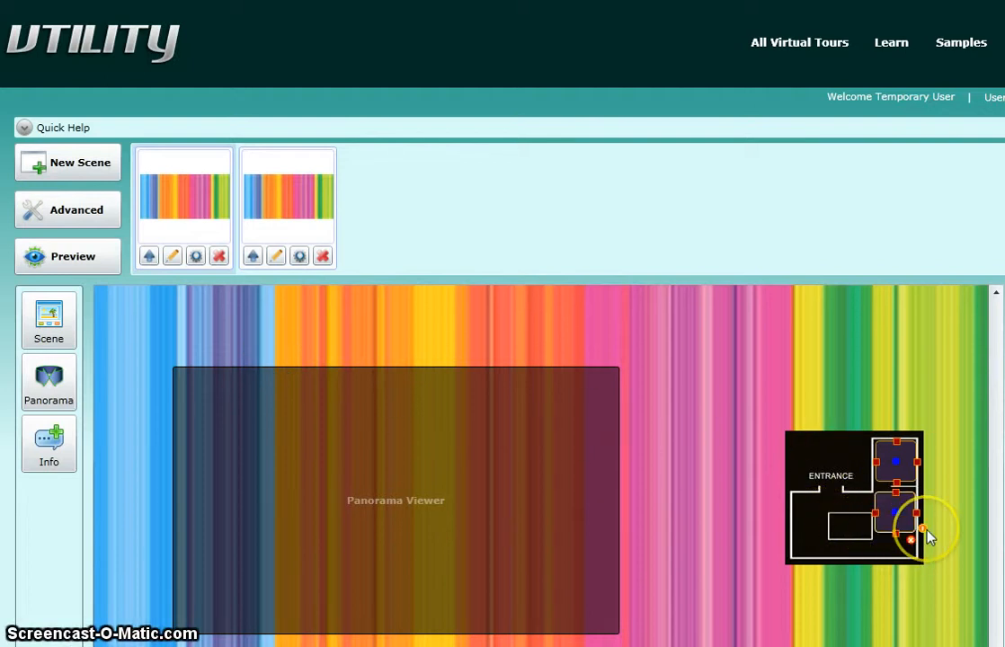
# Open panorama p1 in the Panorama Designer and add a panorama hotspot with p2 as its target.
pyautogui.click(923, 528)
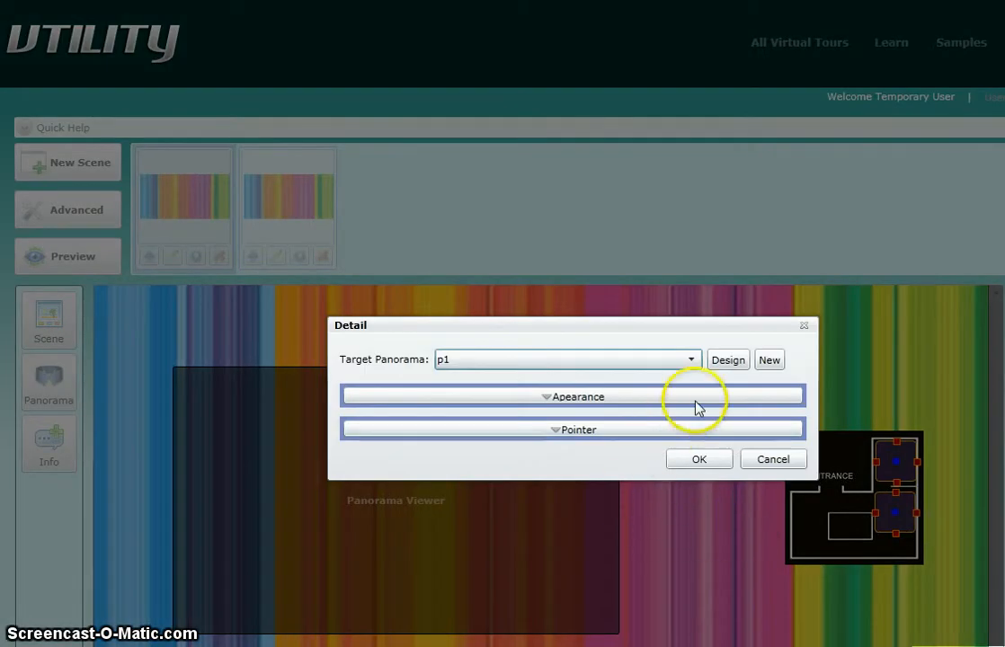
pyautogui.click(720, 367)
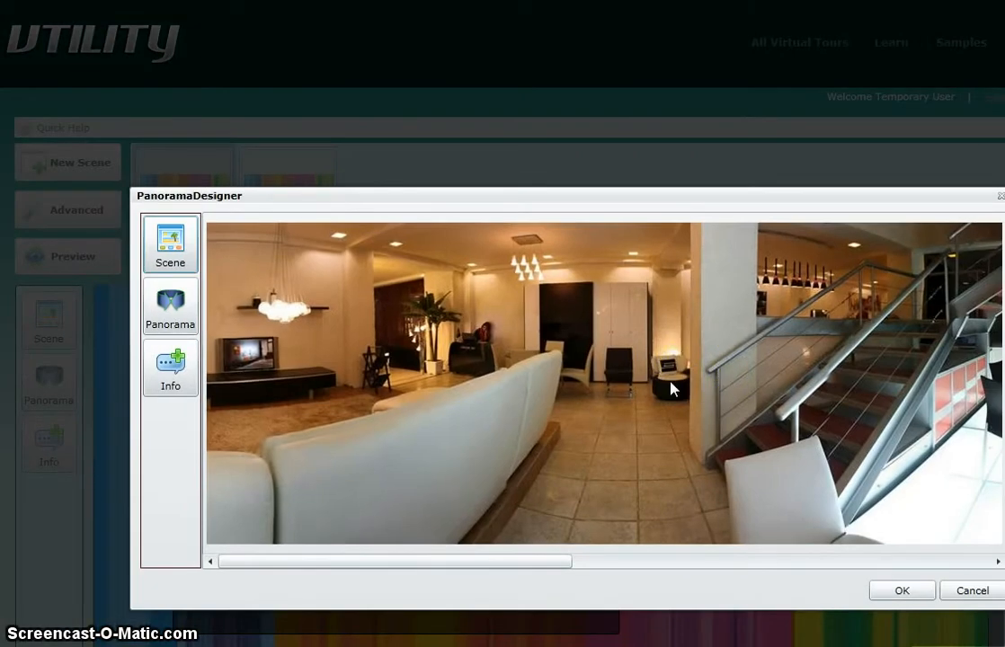
pyautogui.moveTo(395, 569); pyautogui.dragTo(771, 564)
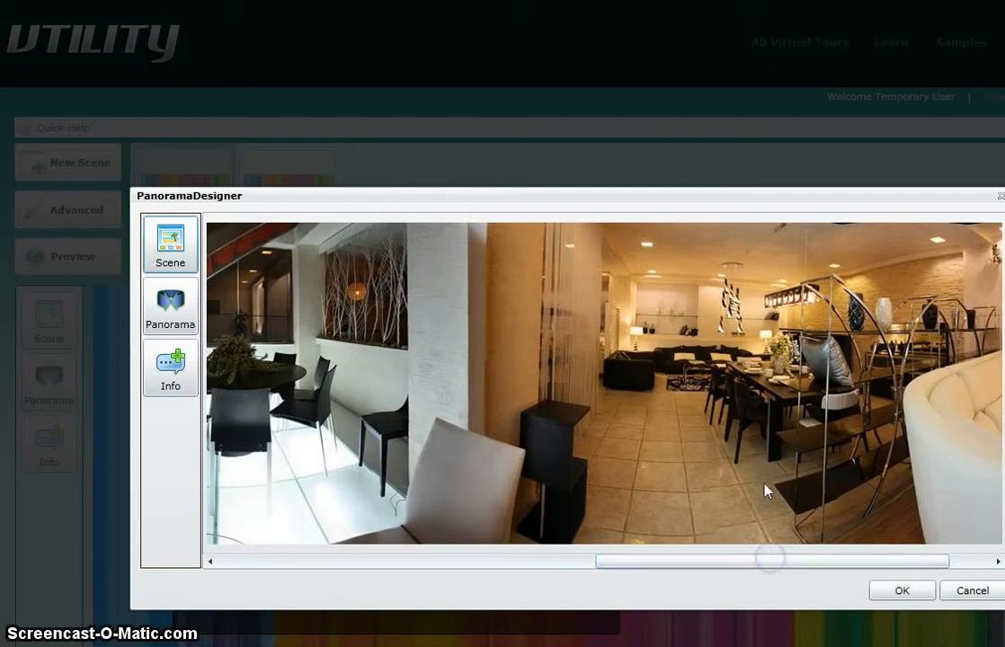
pyautogui.click(170, 310)
pyautogui.click(526, 376)
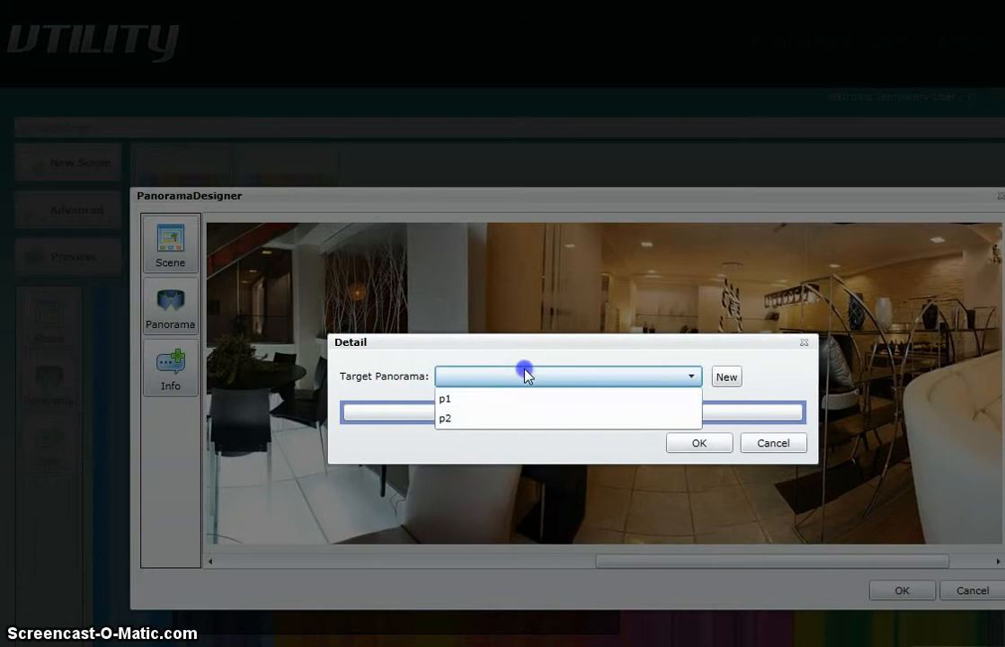
pyautogui.click(497, 419)
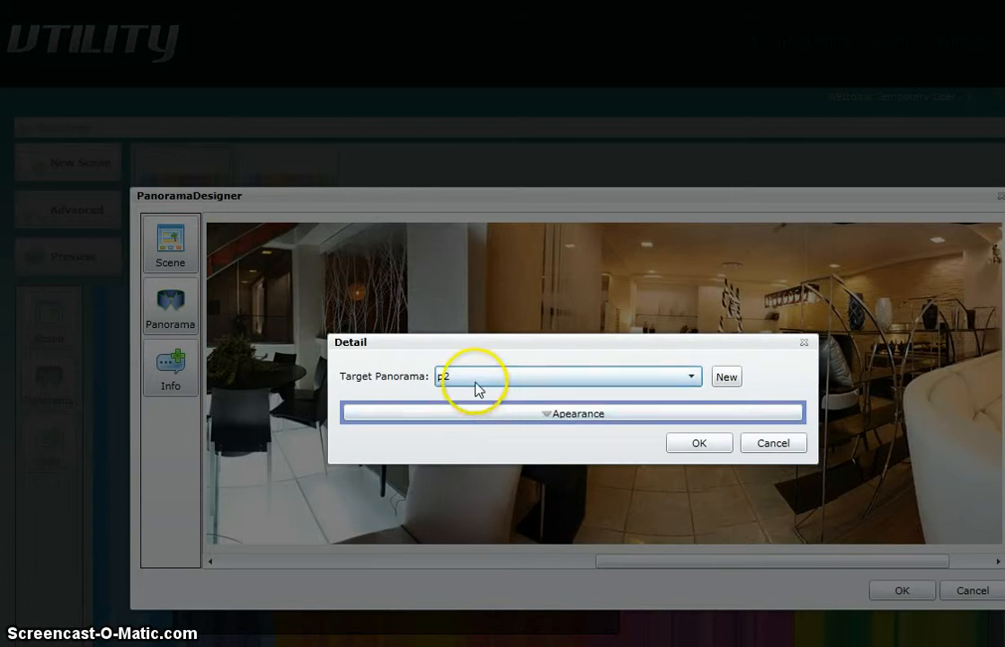
# Set the new hotspot's Pointer Style to 15 in its appearance settings.
pyautogui.click(505, 412)
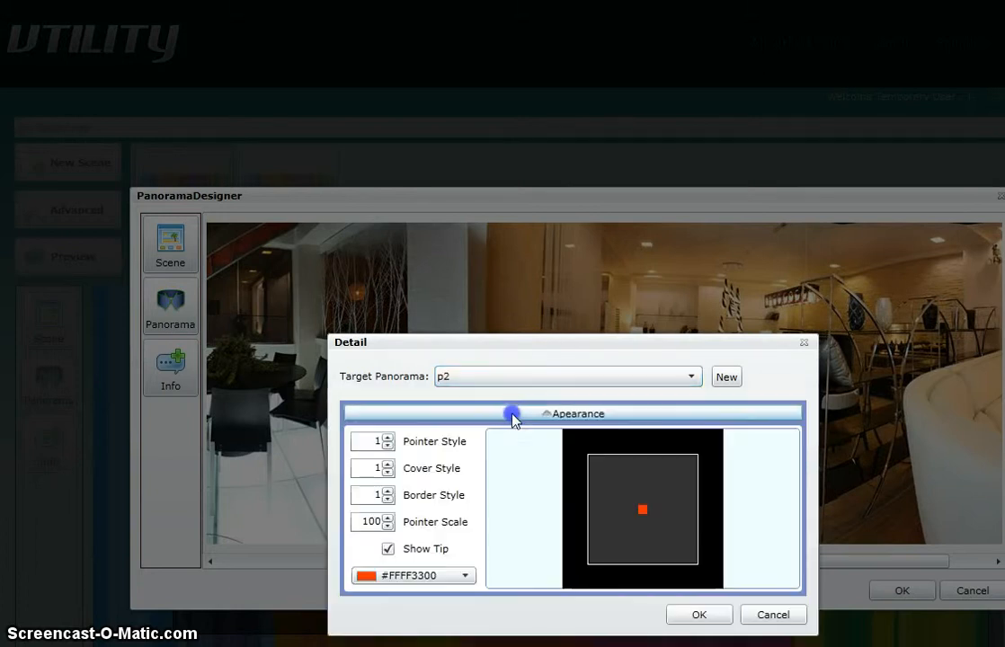
pyautogui.click(389, 440)
pyautogui.click(389, 439)
pyautogui.click(389, 440)
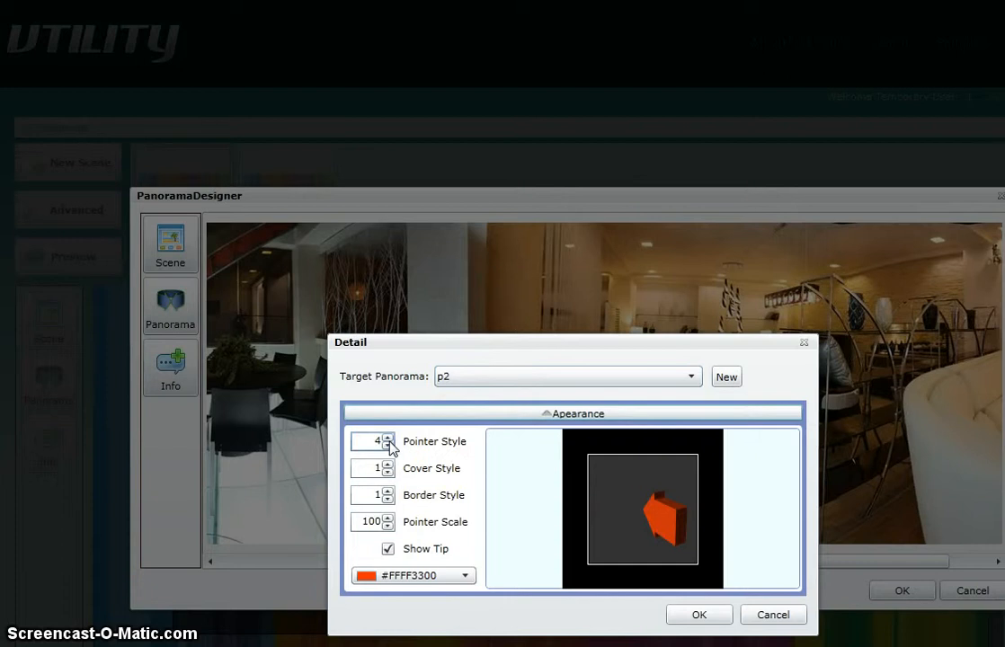
pyautogui.click(387, 437)
pyautogui.click(388, 438)
pyautogui.click(387, 438)
pyautogui.click(387, 437)
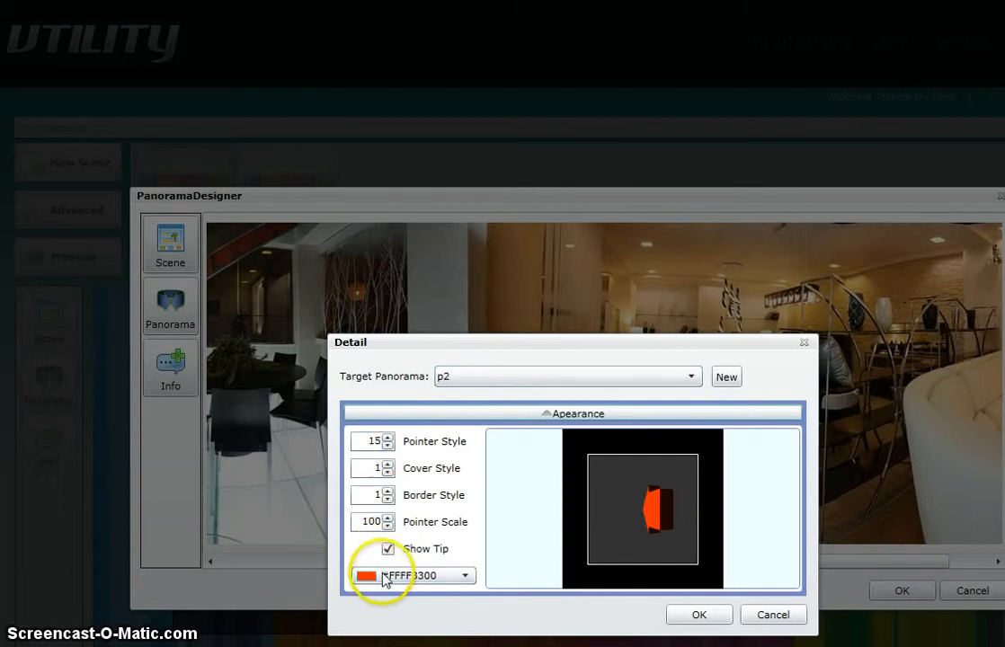
# Set the p2 hotspot's pointer color to Lime Green from the list of named colors.
pyautogui.click(464, 577)
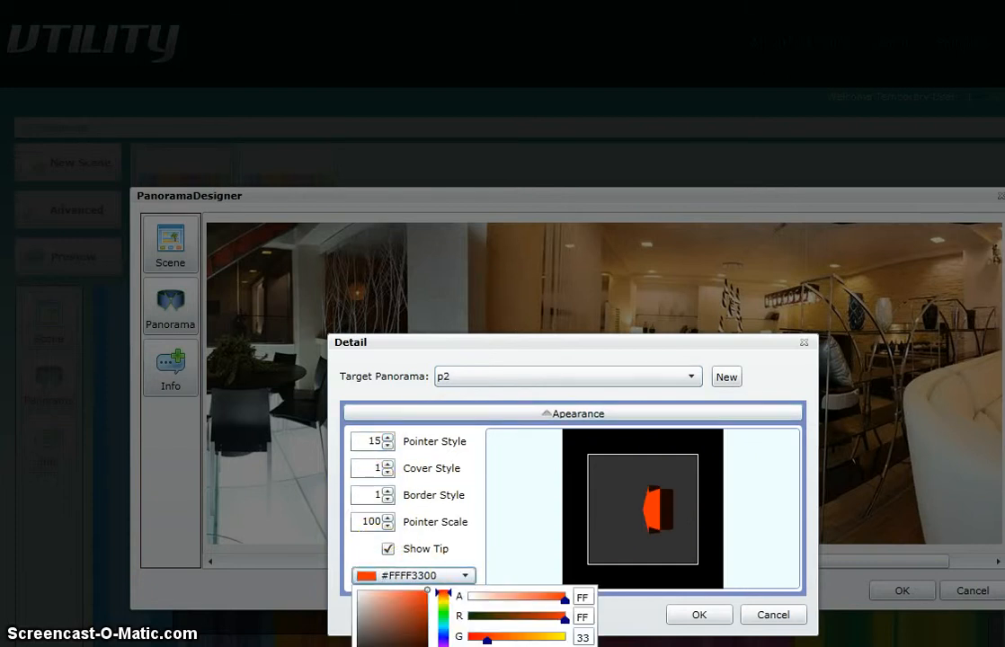
pyautogui.click(514, 645)
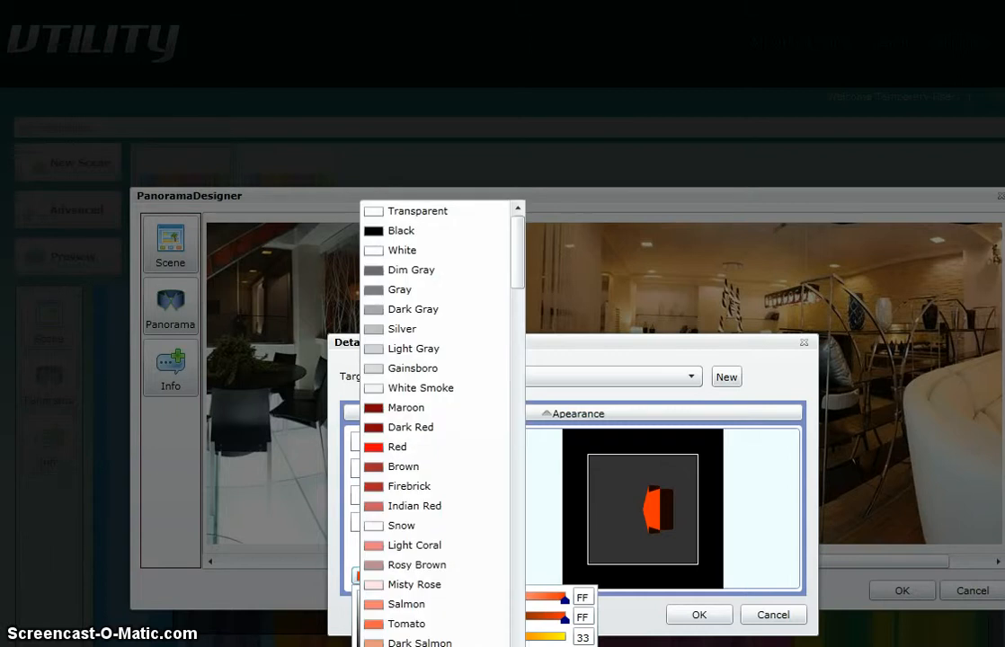
pyautogui.moveTo(516, 280); pyautogui.dragTo(525, 461)
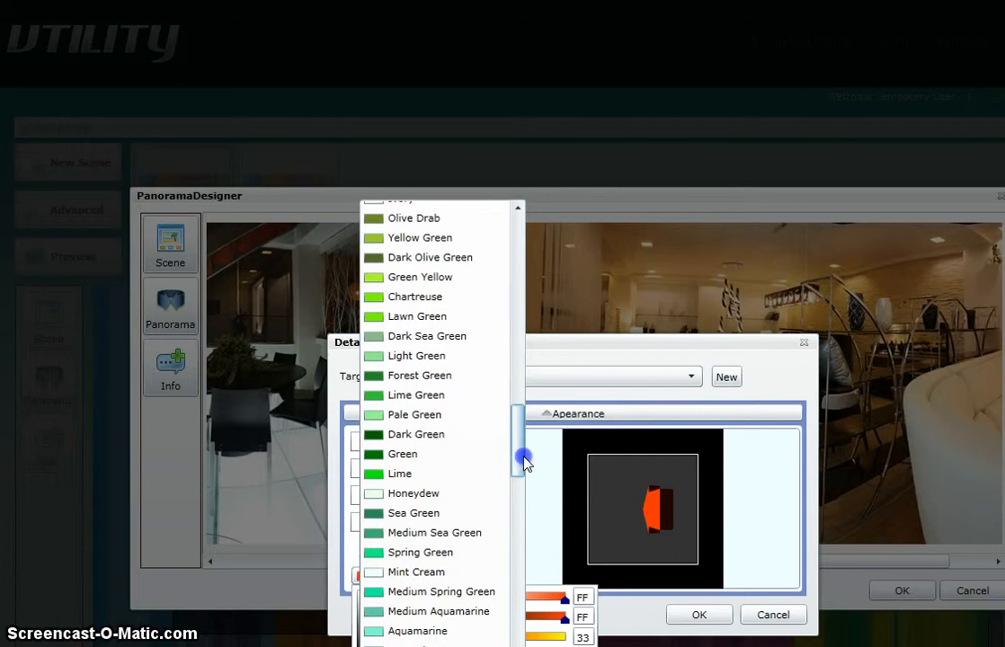
pyautogui.click(426, 392)
pyautogui.click(512, 645)
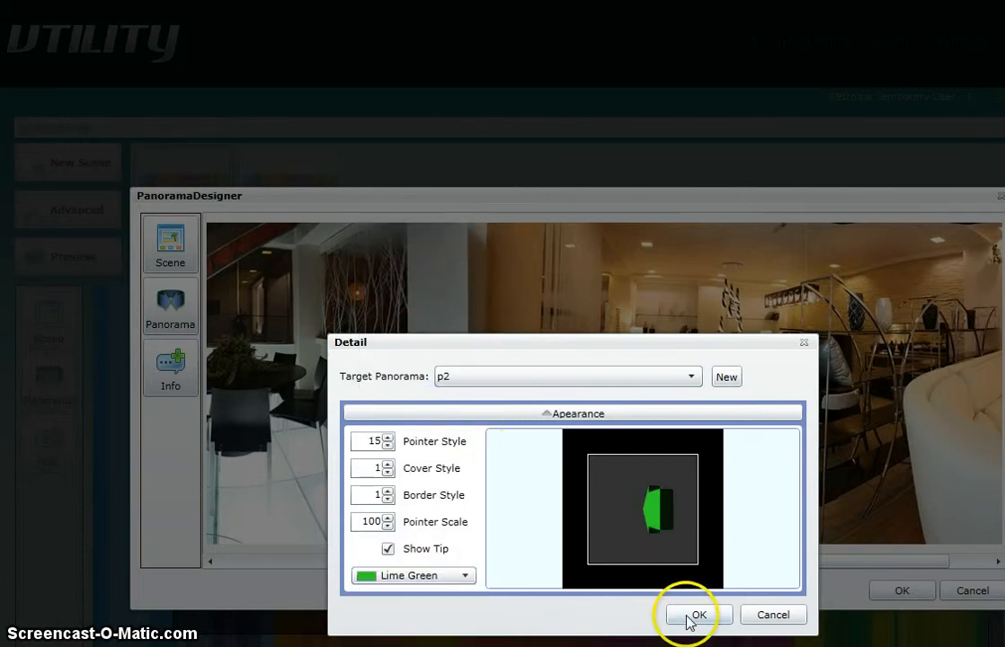
# Set the p2 hotspot's Pointer Scale to 136 and both its Border Style and Cover Style to 0, and confirm its details.
pyautogui.click(387, 517)
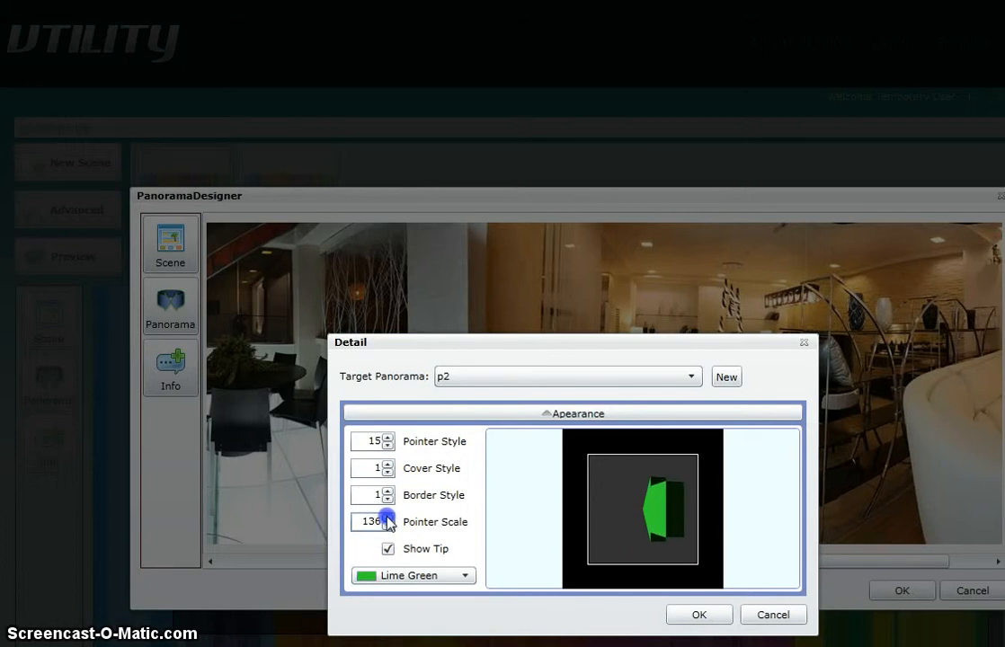
pyautogui.click(387, 499)
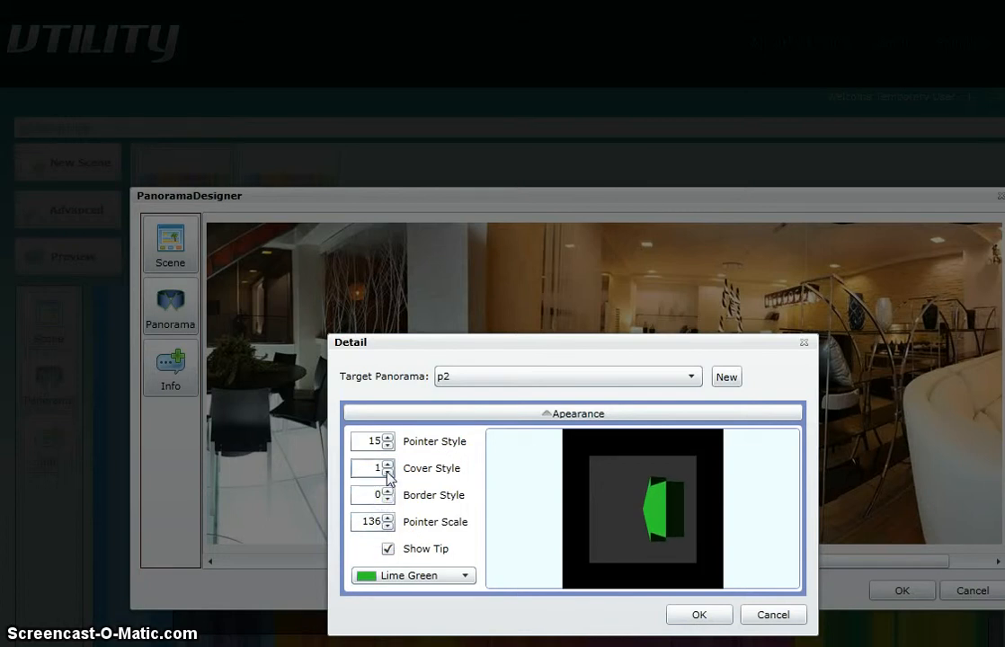
pyautogui.click(388, 463)
pyautogui.click(387, 464)
pyautogui.click(387, 464)
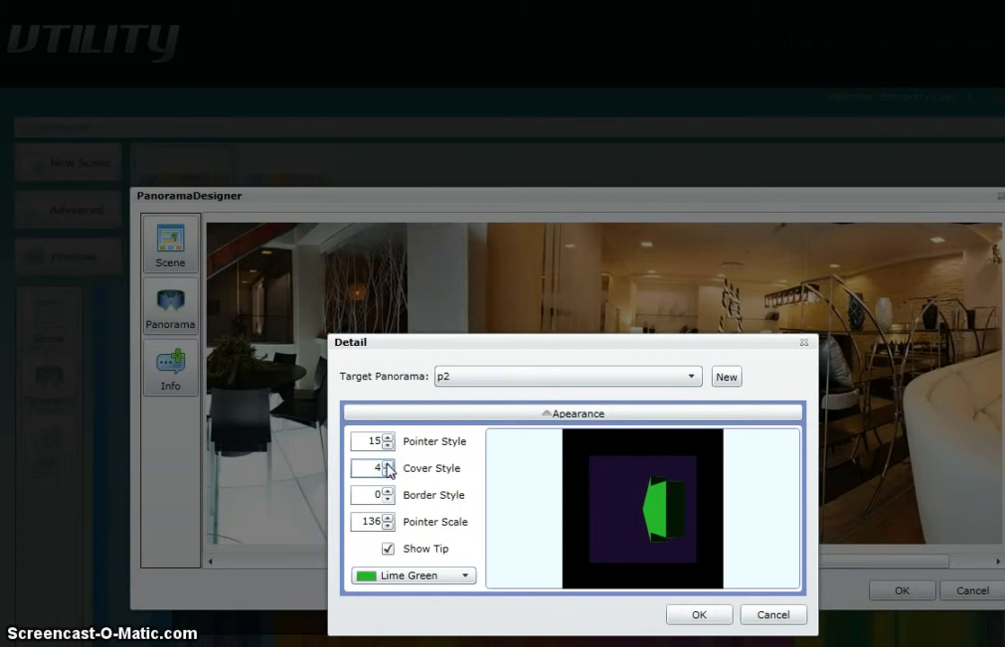
pyautogui.click(387, 473)
pyautogui.click(388, 472)
pyautogui.click(388, 472)
pyautogui.click(387, 472)
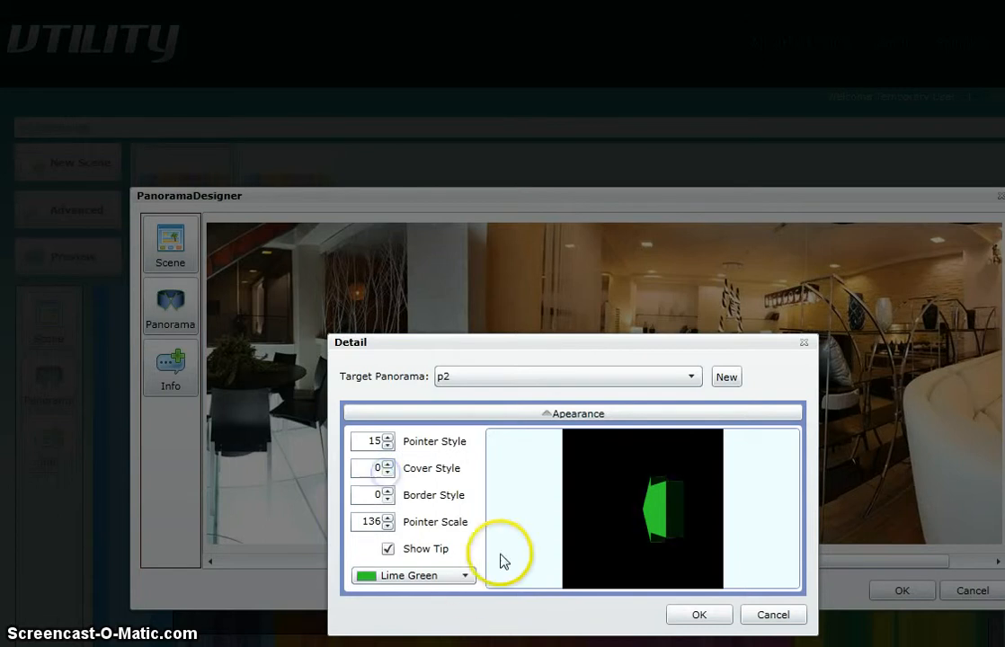
pyautogui.click(680, 618)
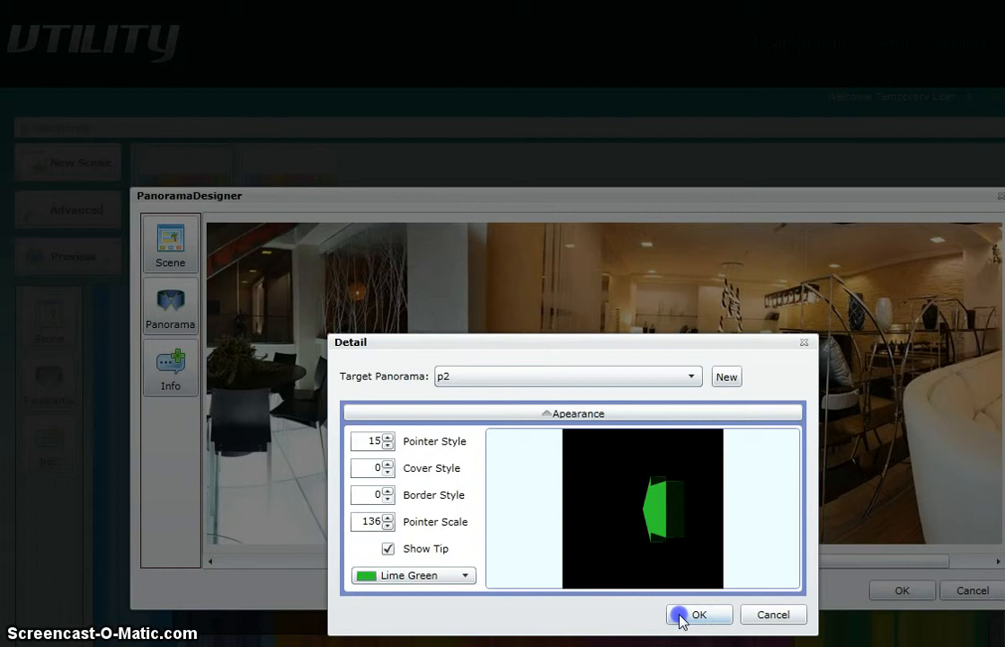
# Place the hotspot over the far end of the tiled walkway in p1, widen it slightly, and confirm the panorama design and floor-plan hotspot details.
pyautogui.moveTo(241, 268); pyautogui.dragTo(667, 407)
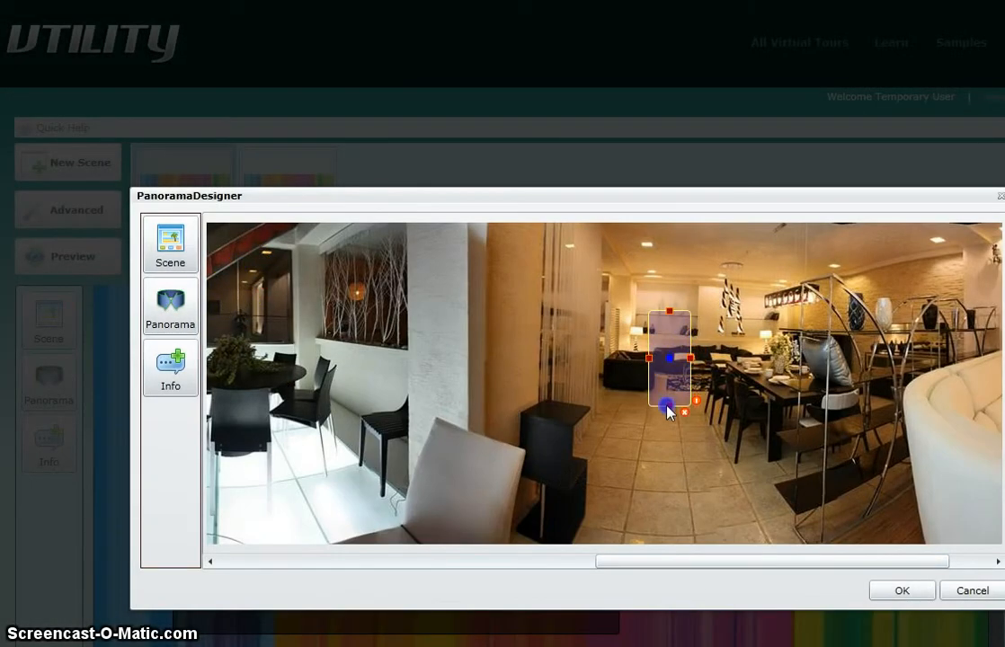
pyautogui.moveTo(690, 357); pyautogui.dragTo(695, 364)
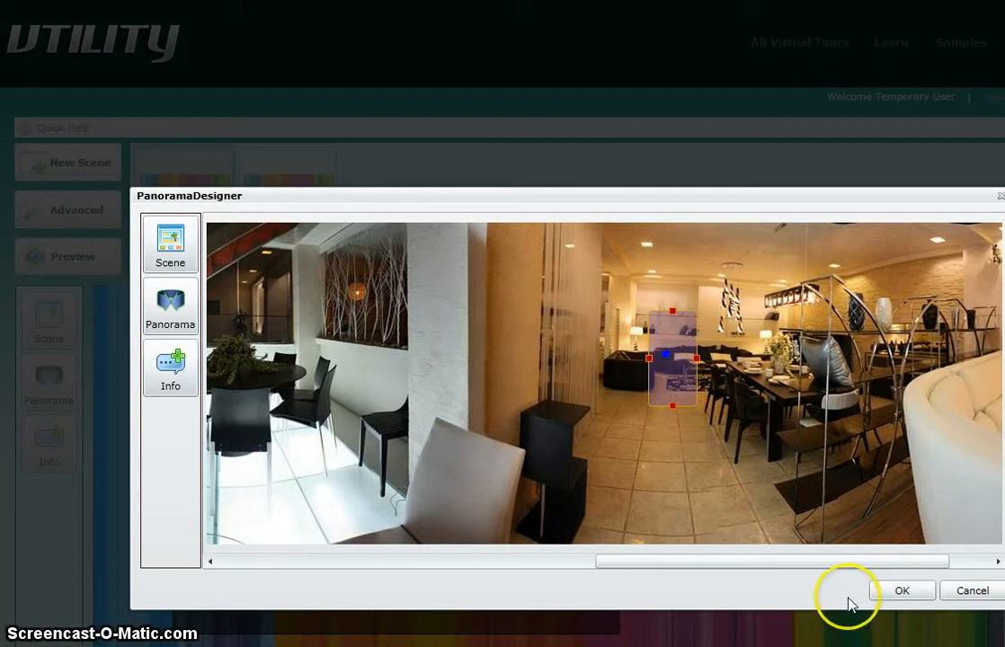
pyautogui.click(883, 593)
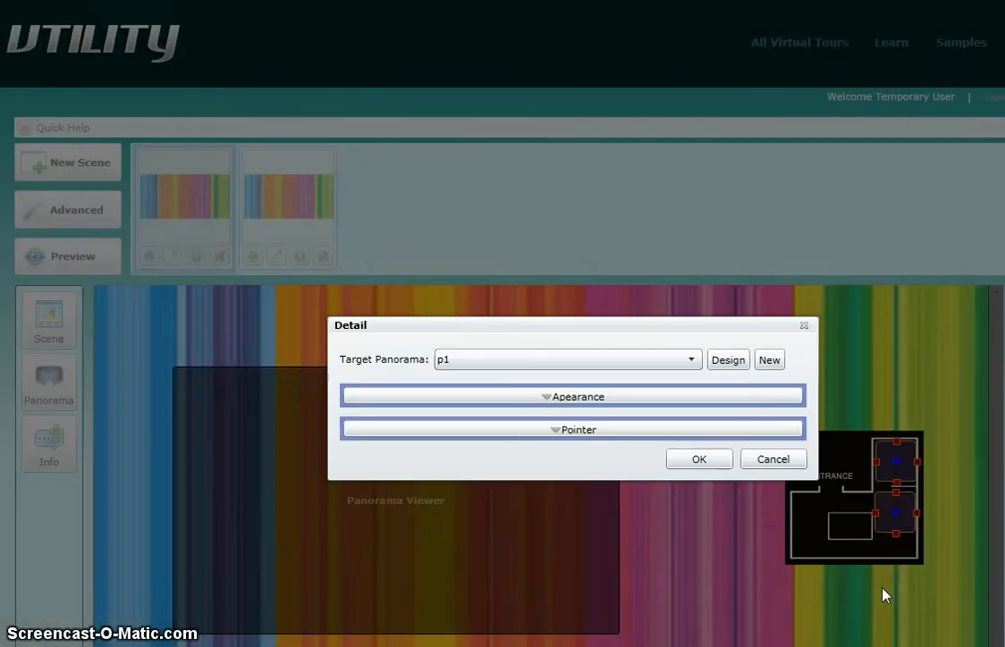
pyautogui.click(698, 462)
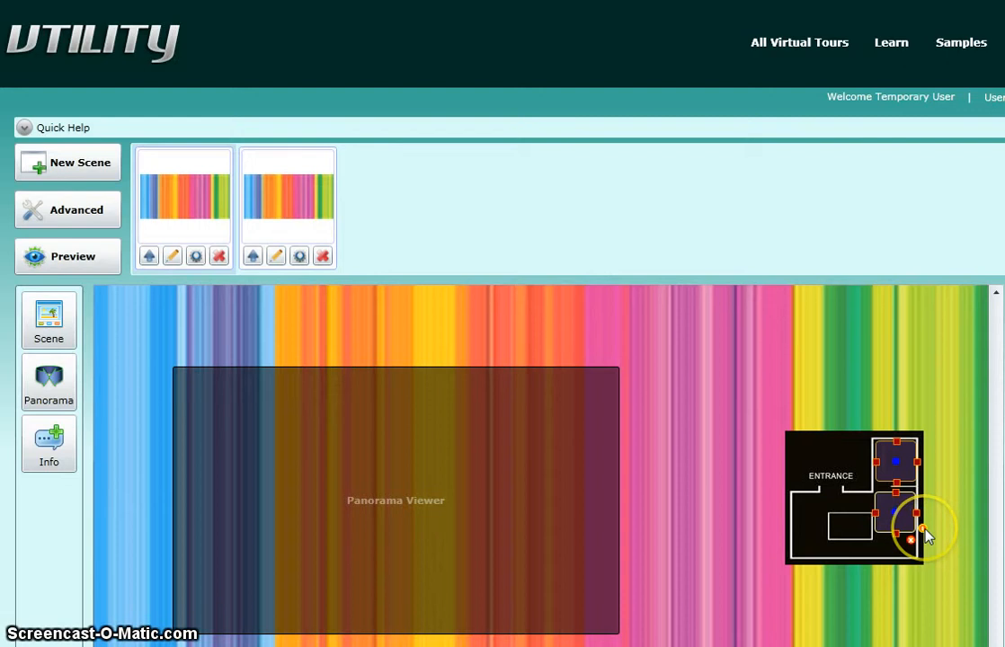
pyautogui.click(924, 530)
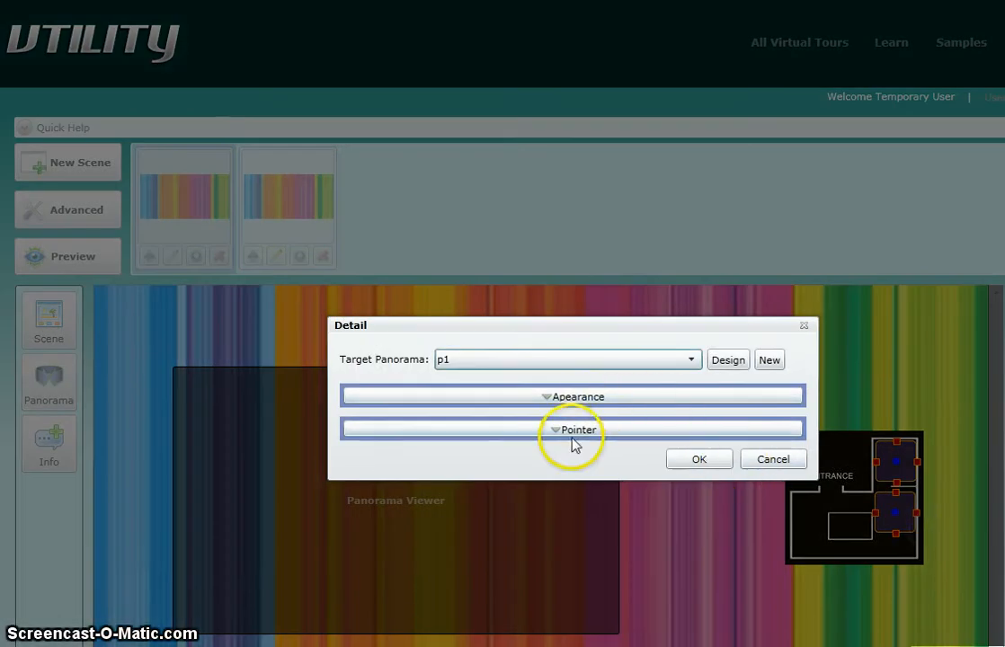
pyautogui.click(574, 432)
pyautogui.click(572, 435)
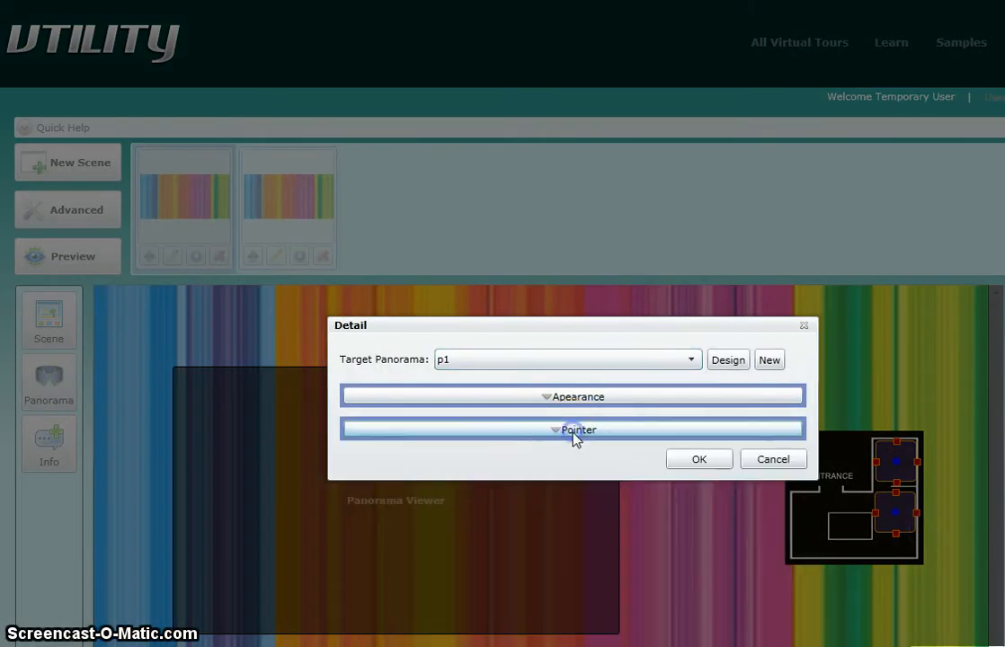
pyautogui.click(728, 364)
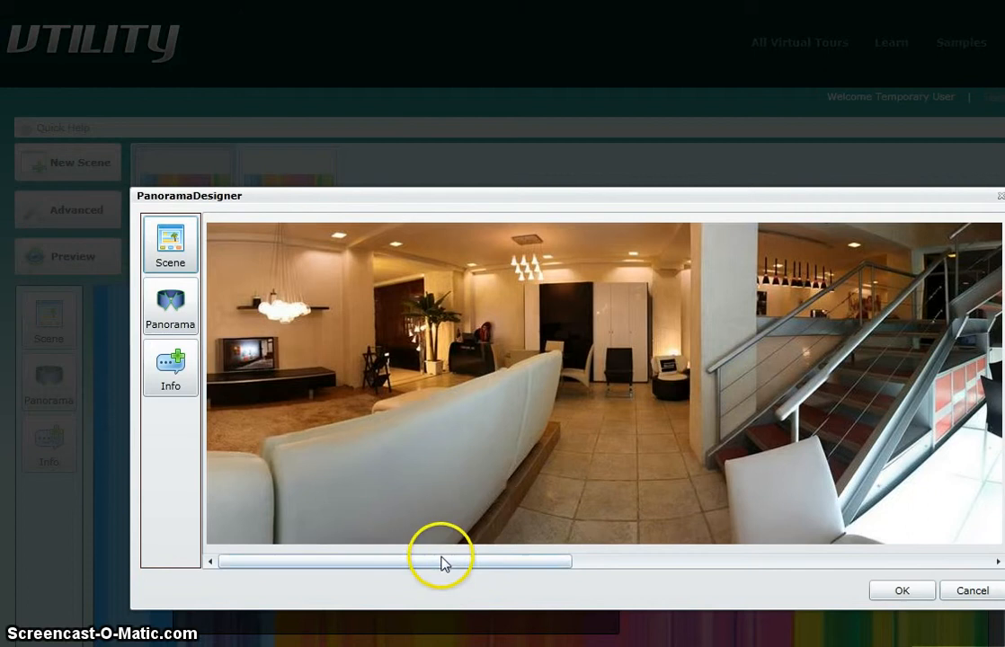
pyautogui.moveTo(443, 562); pyautogui.dragTo(354, 562)
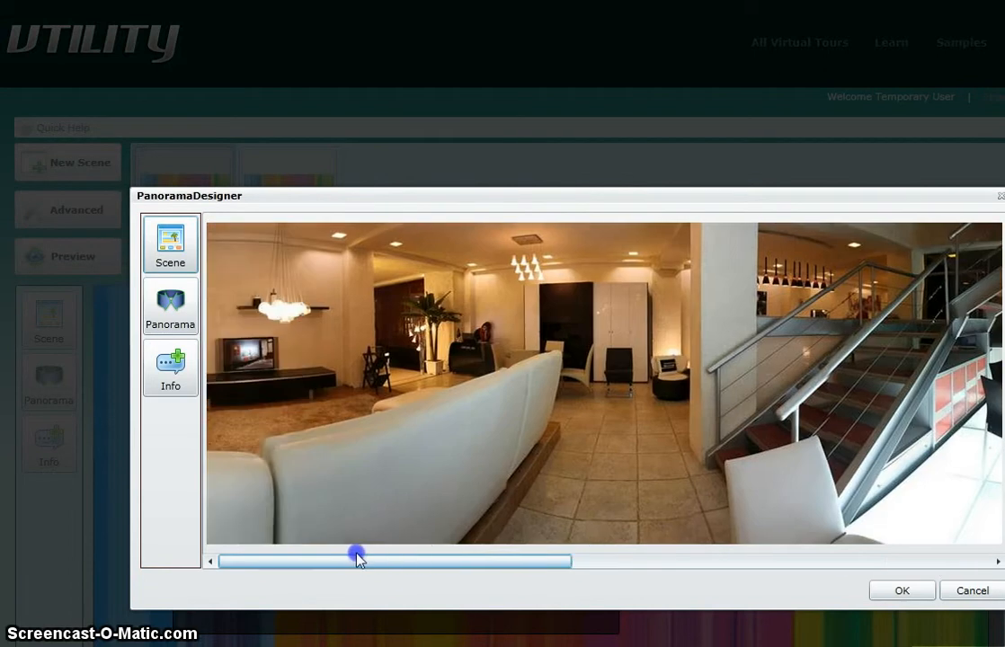
pyautogui.click(900, 597)
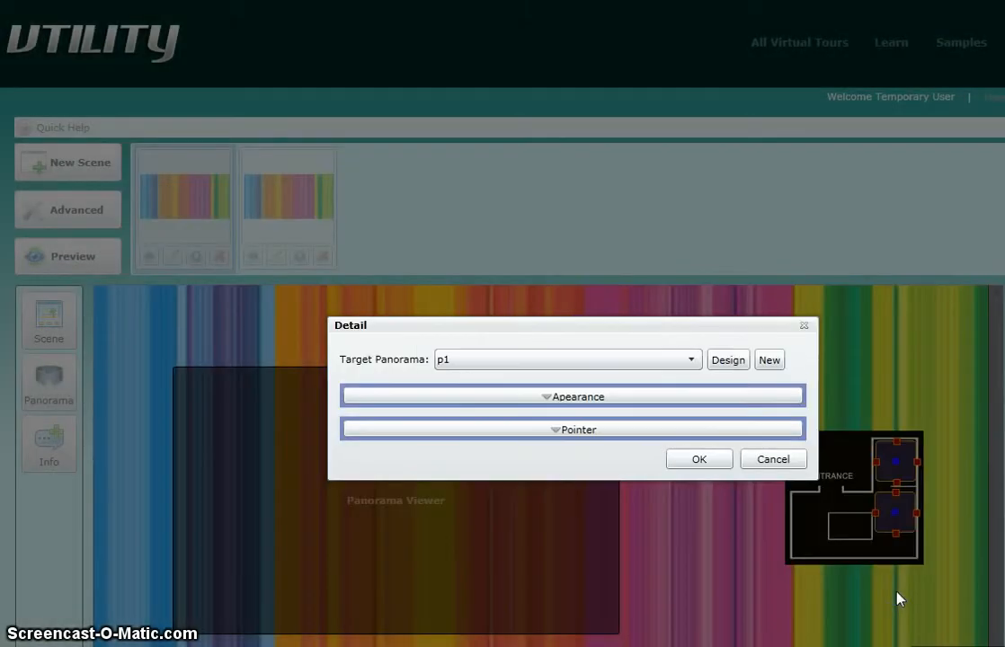
pyautogui.click(775, 462)
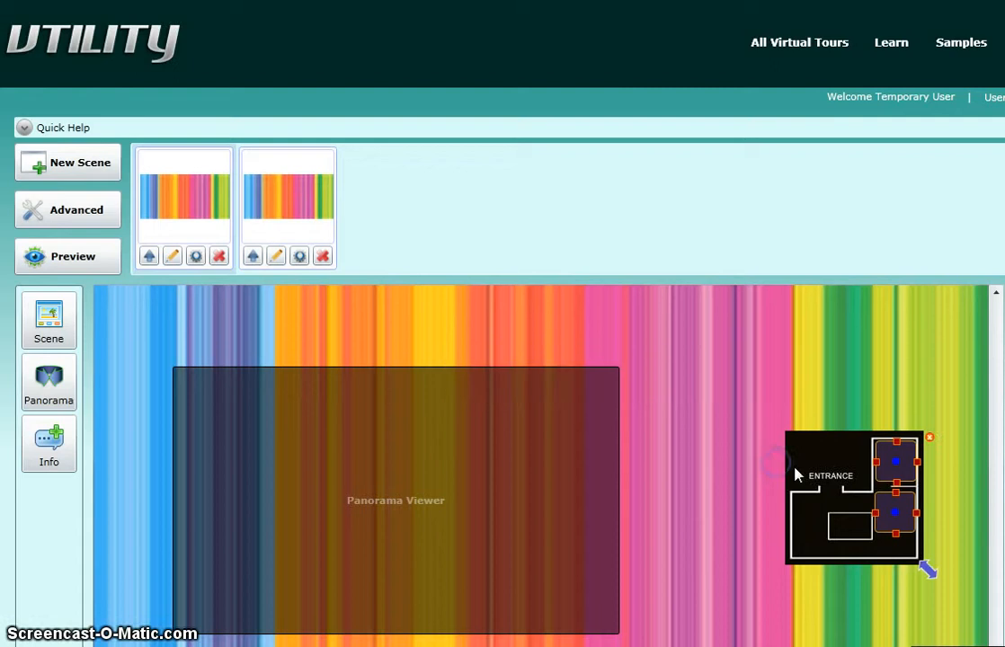
# Open panorama p2 in the Panorama Designer from its floor-plan hotspot and add a panorama hotspot with p1 as its target.
pyautogui.click(913, 488)
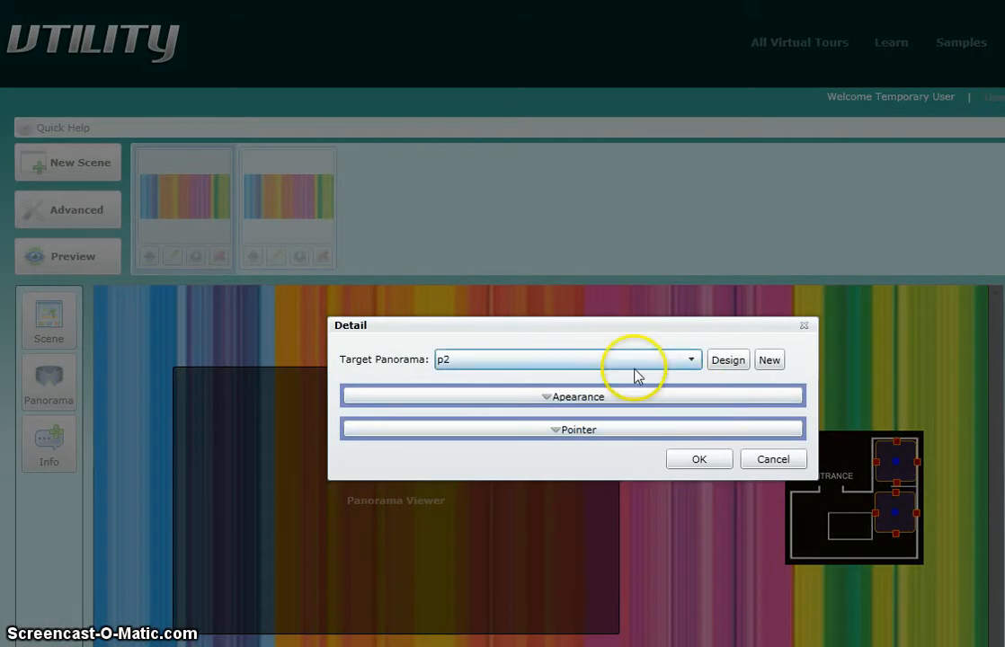
pyautogui.click(726, 363)
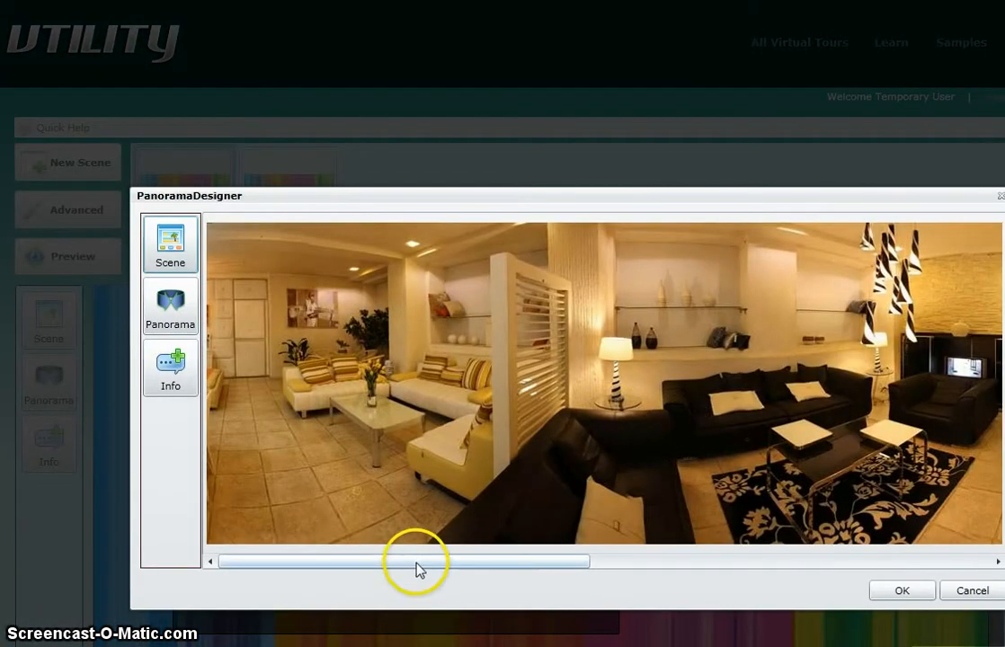
pyautogui.moveTo(416, 566); pyautogui.dragTo(772, 569)
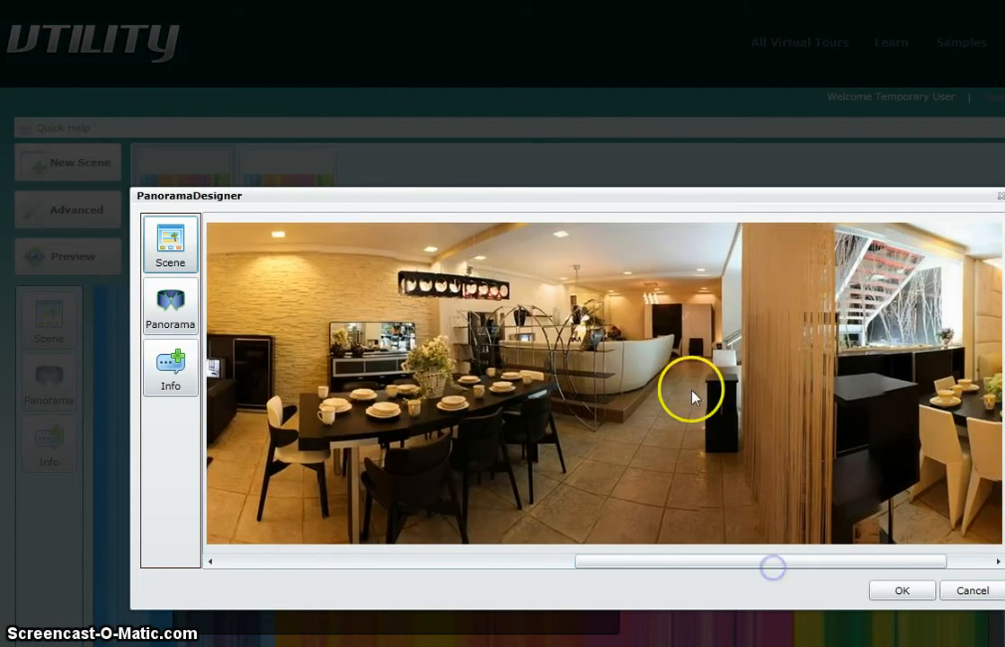
pyautogui.click(170, 306)
pyautogui.click(445, 303)
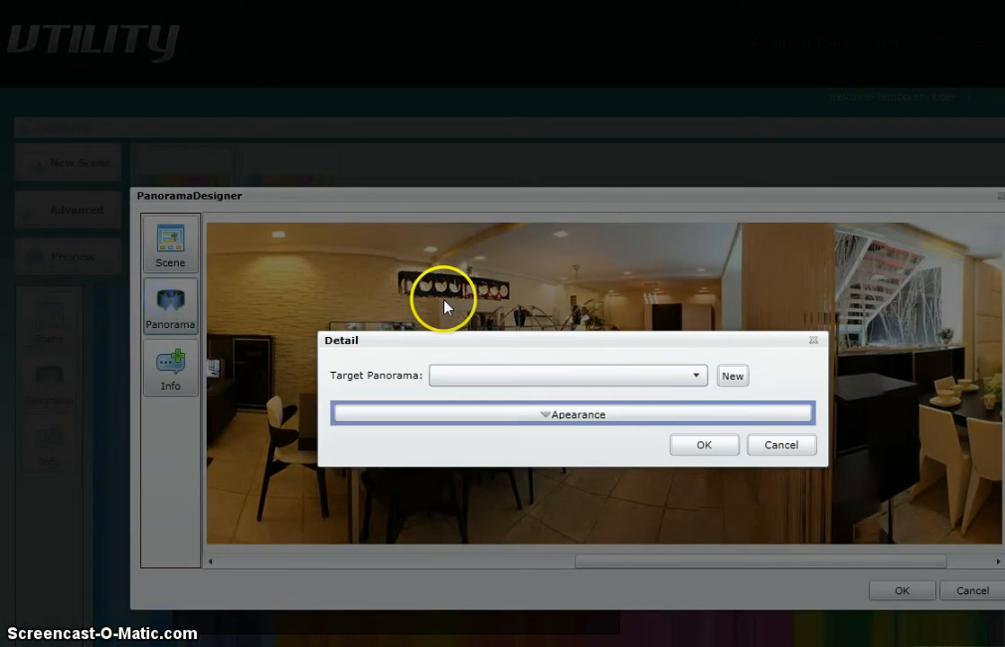
pyautogui.click(500, 378)
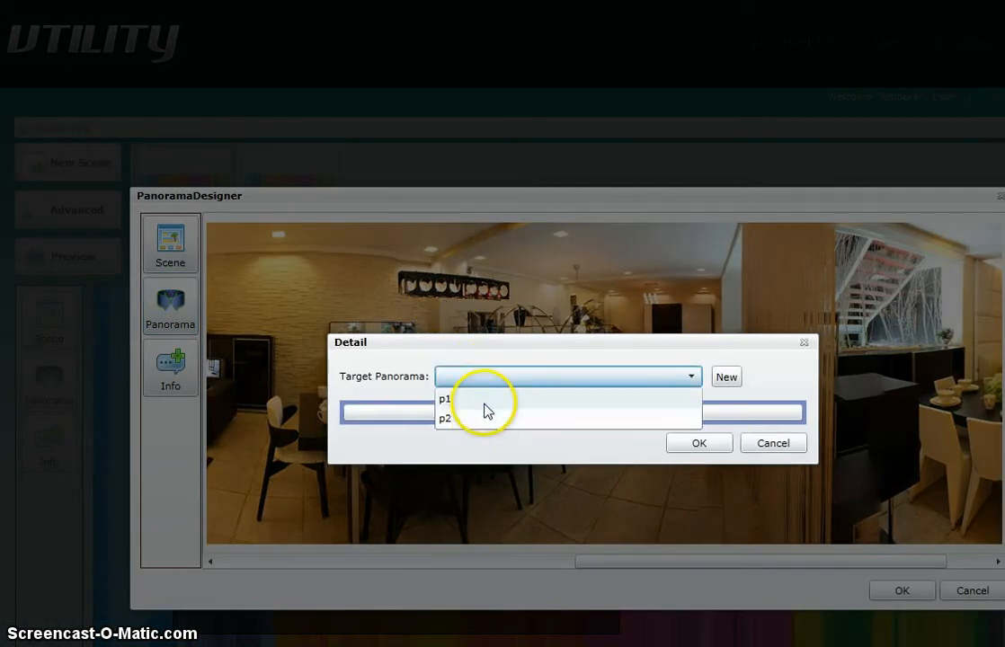
pyautogui.click(484, 404)
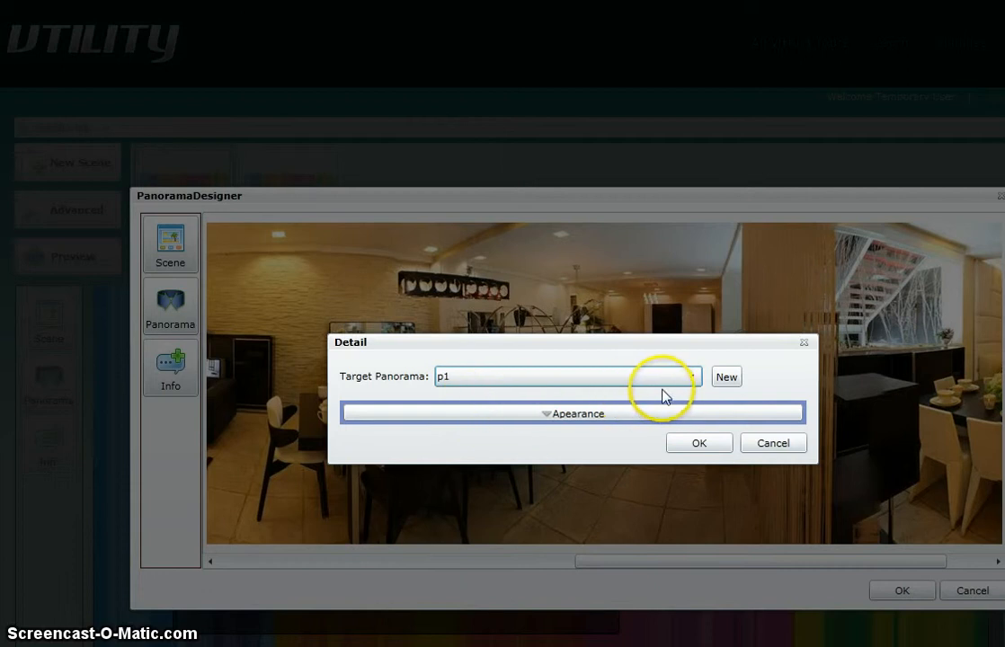
# Set the p1-targeted hotspot's Pointer Style to 17 in its appearance settings.
pyautogui.click(599, 416)
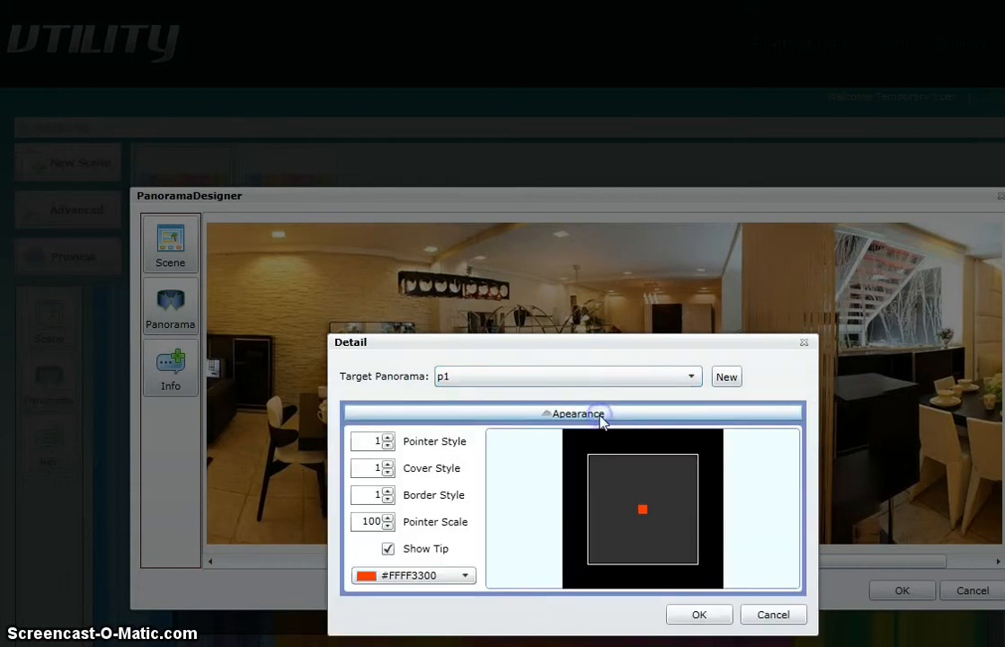
pyautogui.click(387, 438)
pyautogui.click(387, 437)
pyautogui.click(387, 437)
pyautogui.click(387, 437)
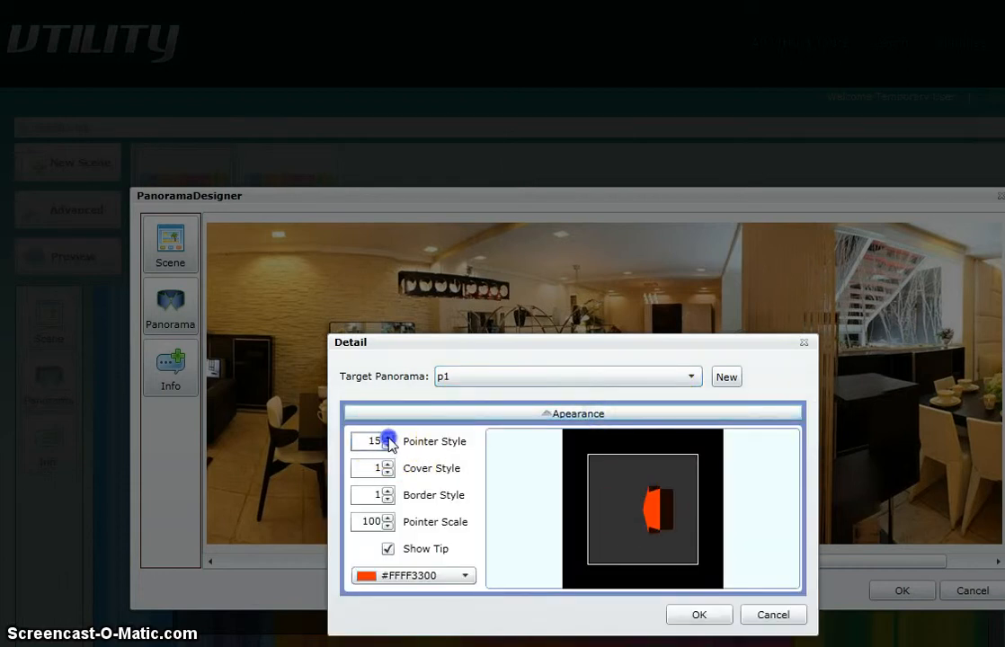
pyautogui.click(387, 438)
# Set the p1-targeted hotspot's Cover Style and Border Style to 0 and Pointer Scale to 134, with Show Tip turned off.
pyautogui.click(388, 498)
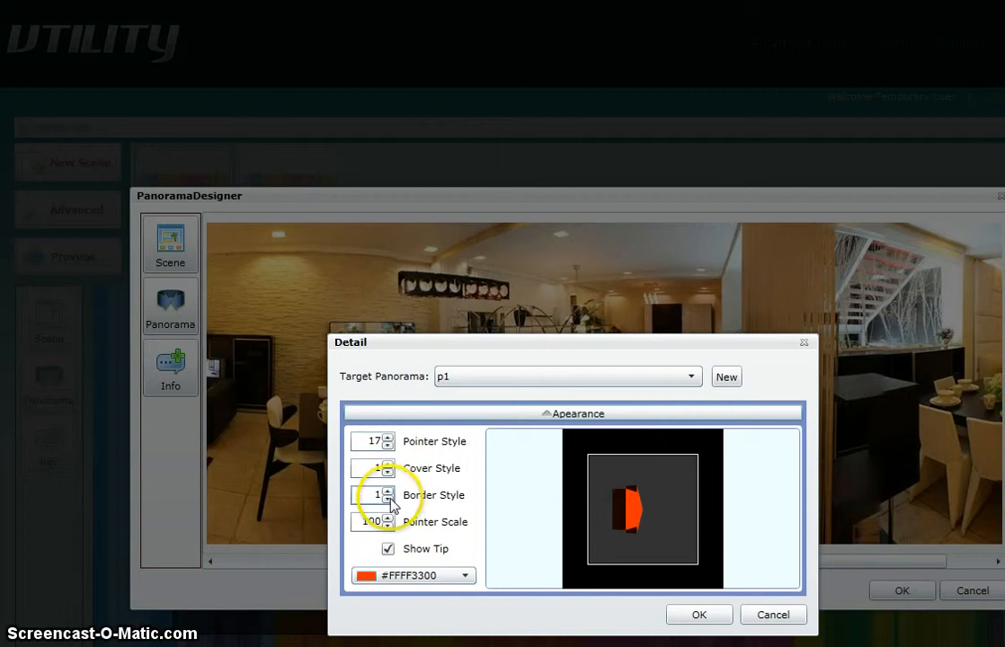
pyautogui.click(387, 472)
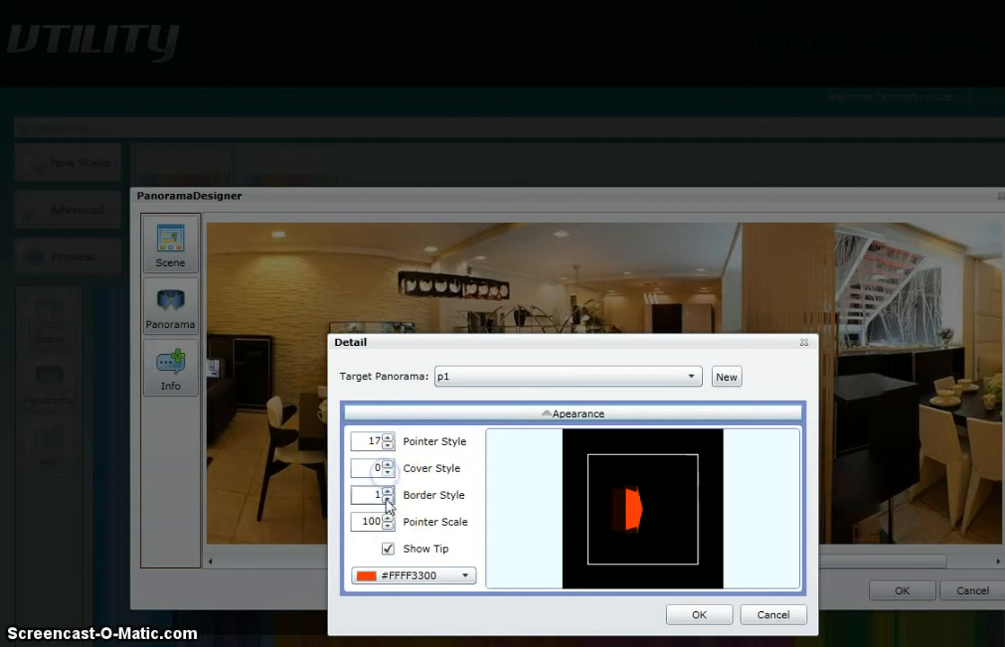
pyautogui.click(387, 500)
pyautogui.click(387, 518)
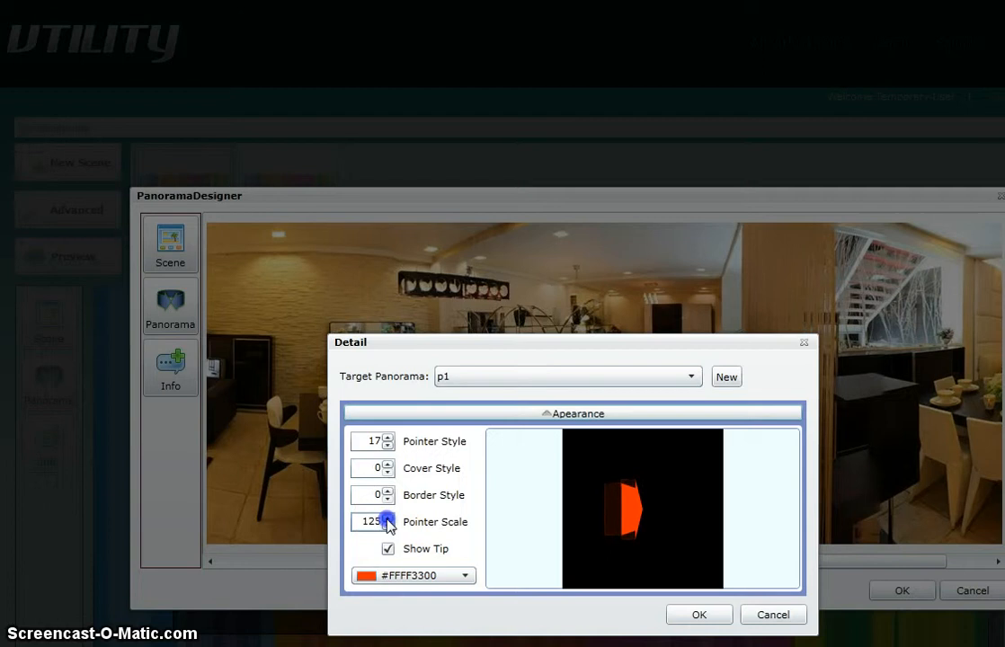
pyautogui.click(387, 549)
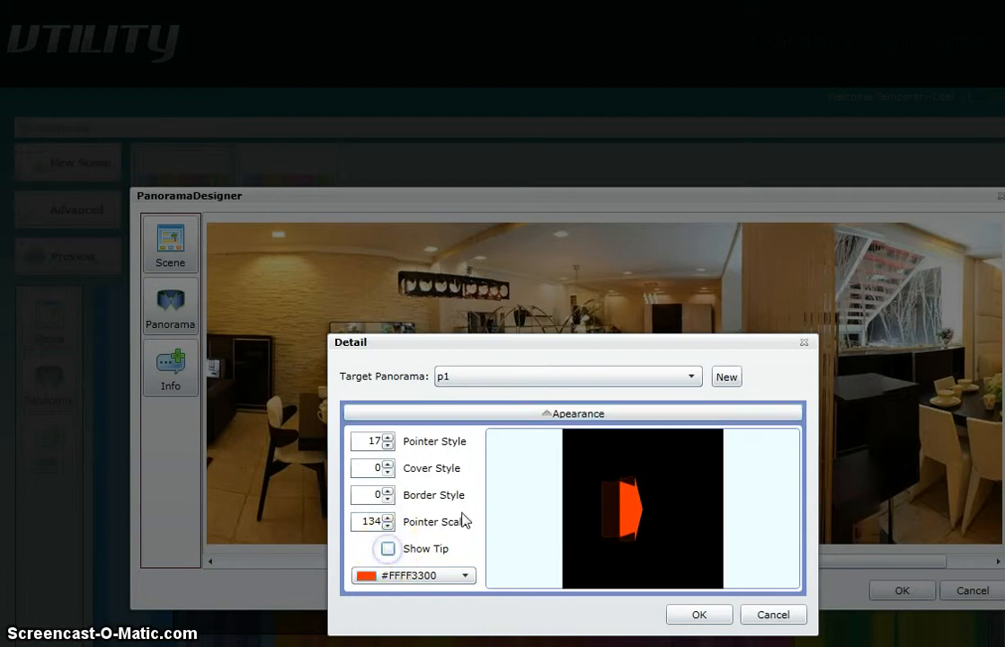
# Set the p1-targeted hotspot's pointer colour to Lime Green and confirm its details.
pyautogui.click(466, 575)
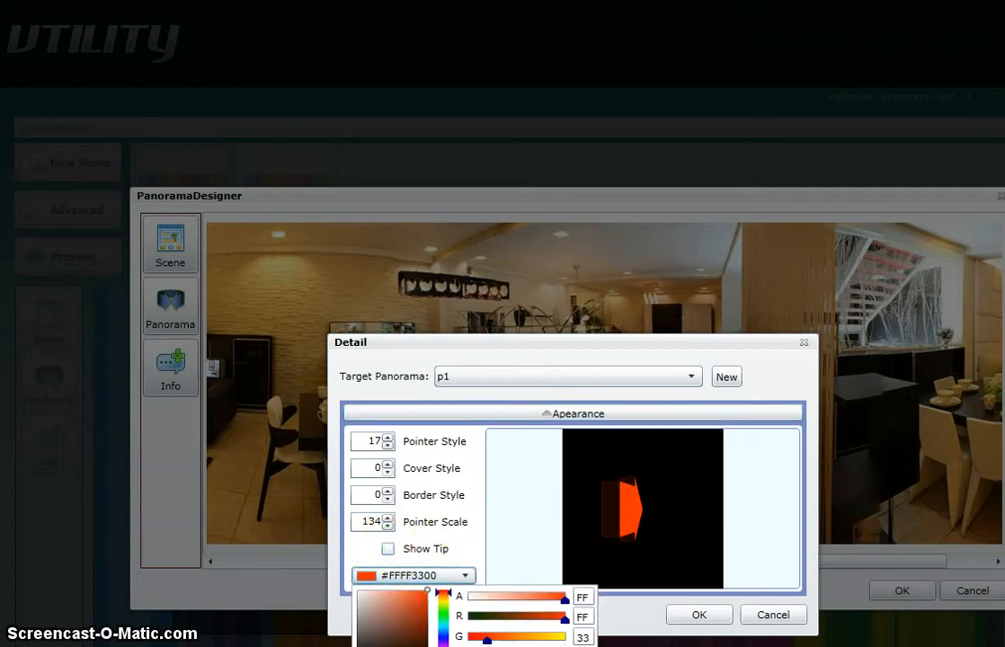
pyautogui.click(494, 644)
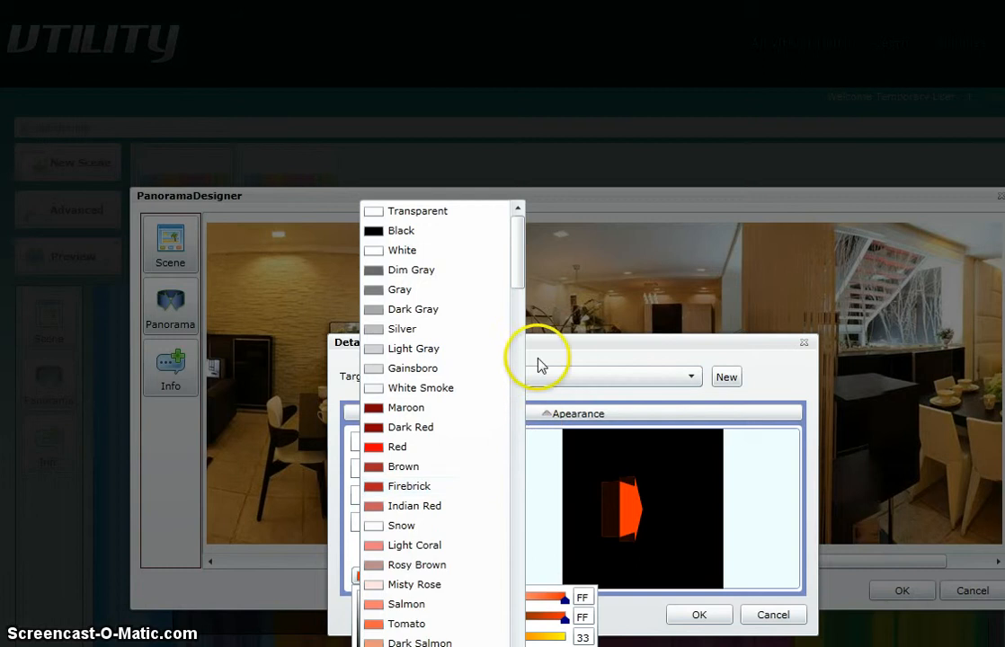
pyautogui.moveTo(518, 286); pyautogui.dragTo(521, 459)
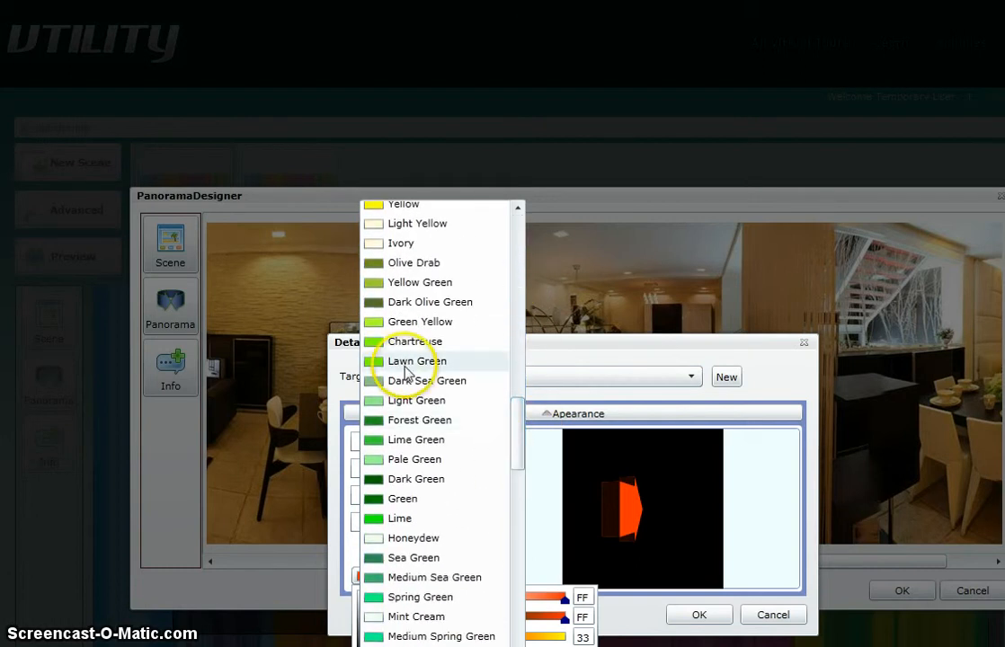
pyautogui.click(426, 439)
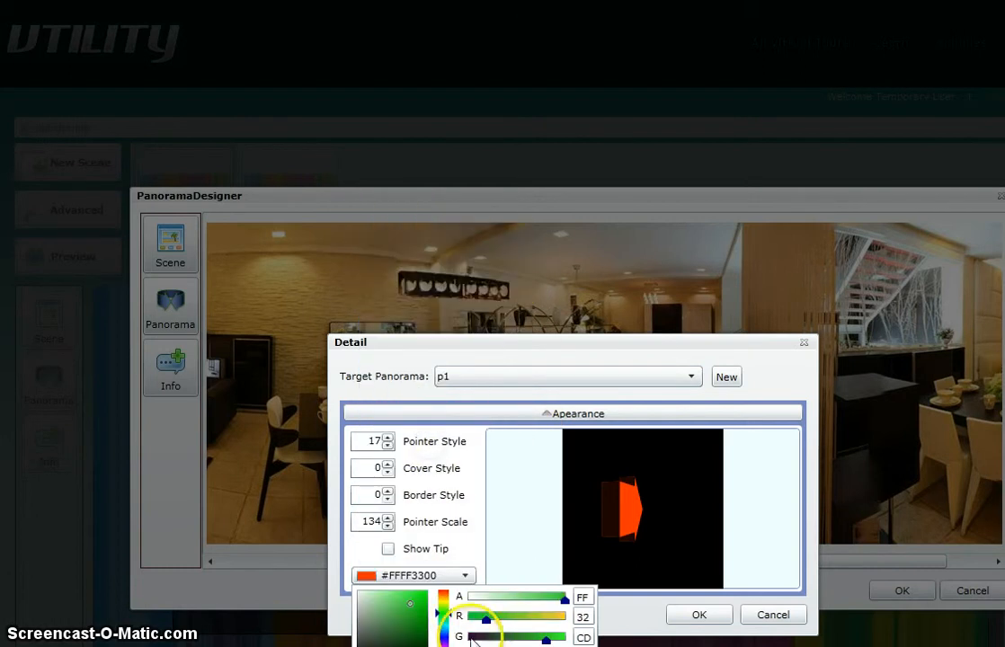
pyautogui.click(689, 613)
# Place the hotspot over the far end of the tiled walkway in p2, enlarge it, and confirm the panorama design and floor-plan hotspot details.
pyautogui.click(248, 260)
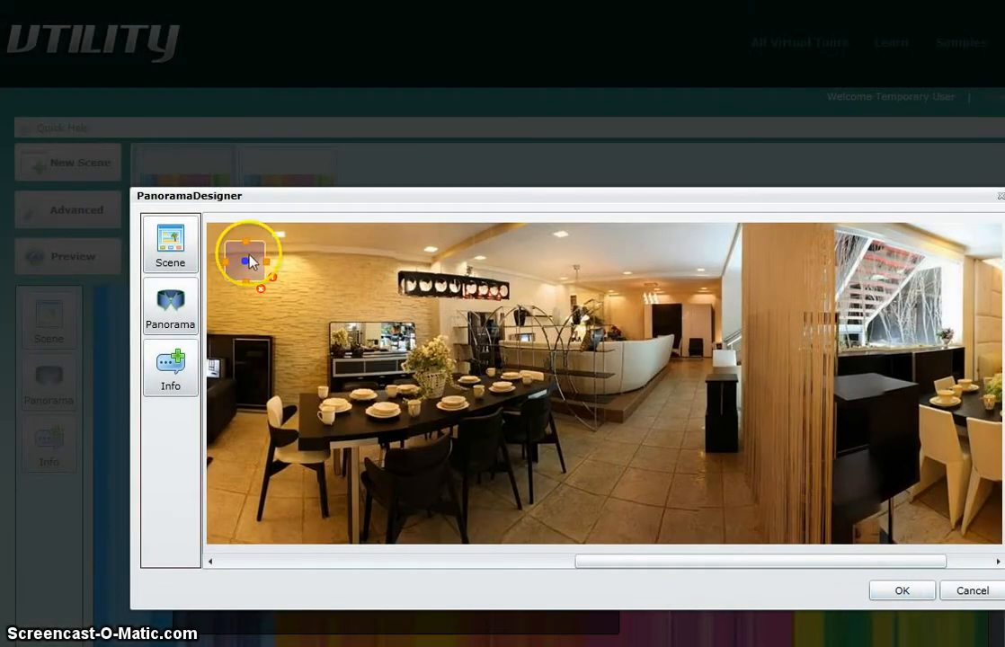
pyautogui.moveTo(229, 268)
pyautogui.mouseDown()
pyautogui.moveTo(387, 267)
pyautogui.moveTo(666, 342)
pyautogui.mouseUp()
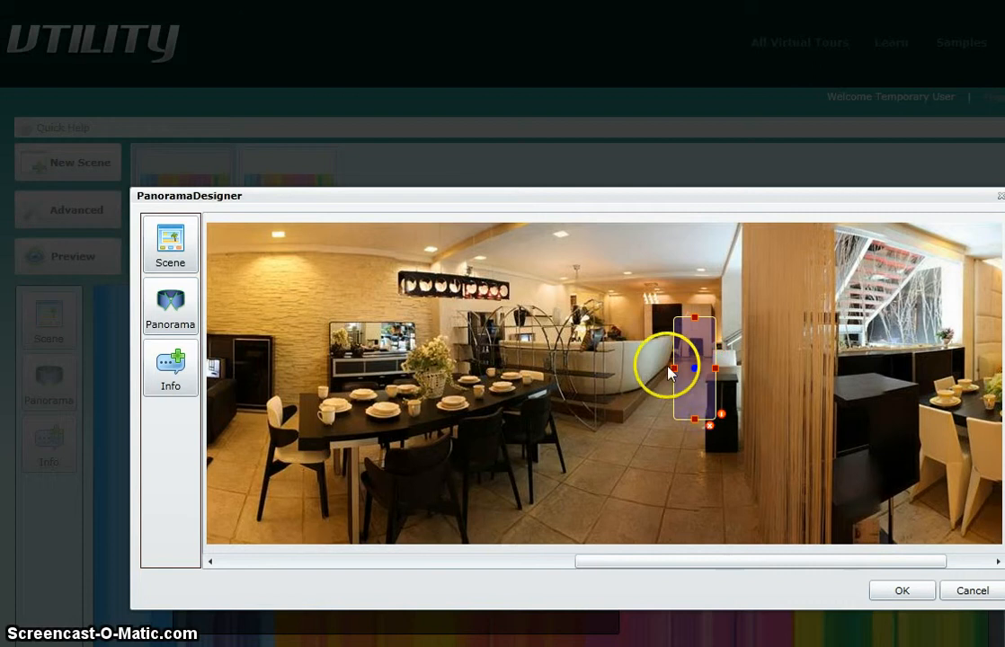
pyautogui.moveTo(673, 369); pyautogui.dragTo(666, 378)
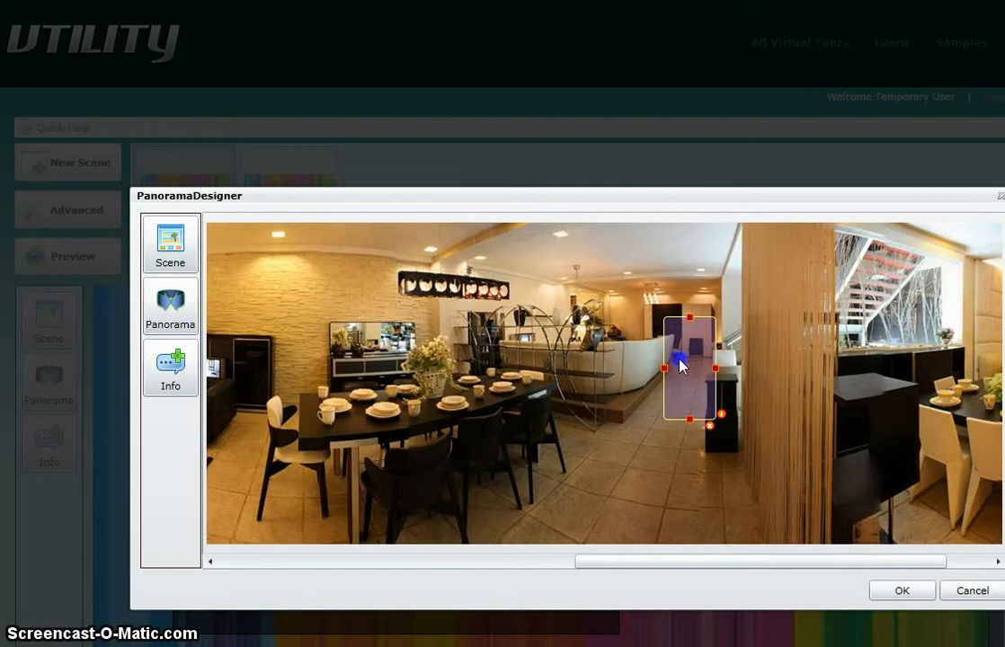
pyautogui.click(897, 591)
pyautogui.click(686, 462)
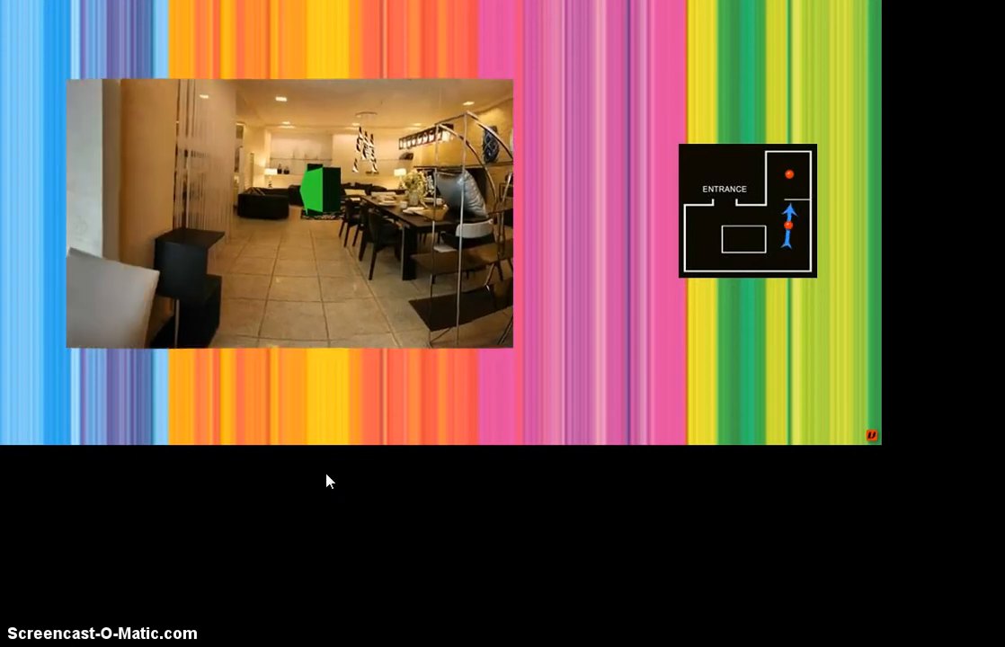
# Test the tour preview by following the green hotspots between p1 and p2 and looking around each panorama.
pyautogui.click(329, 196)
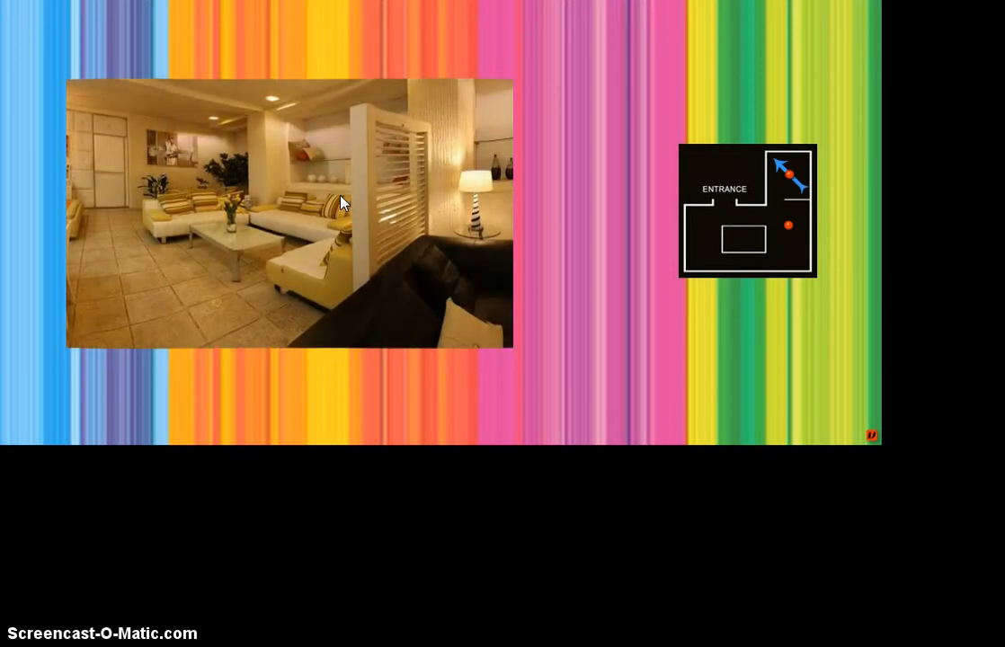
pyautogui.moveTo(326, 198); pyautogui.dragTo(144, 198)
pyautogui.click(284, 203)
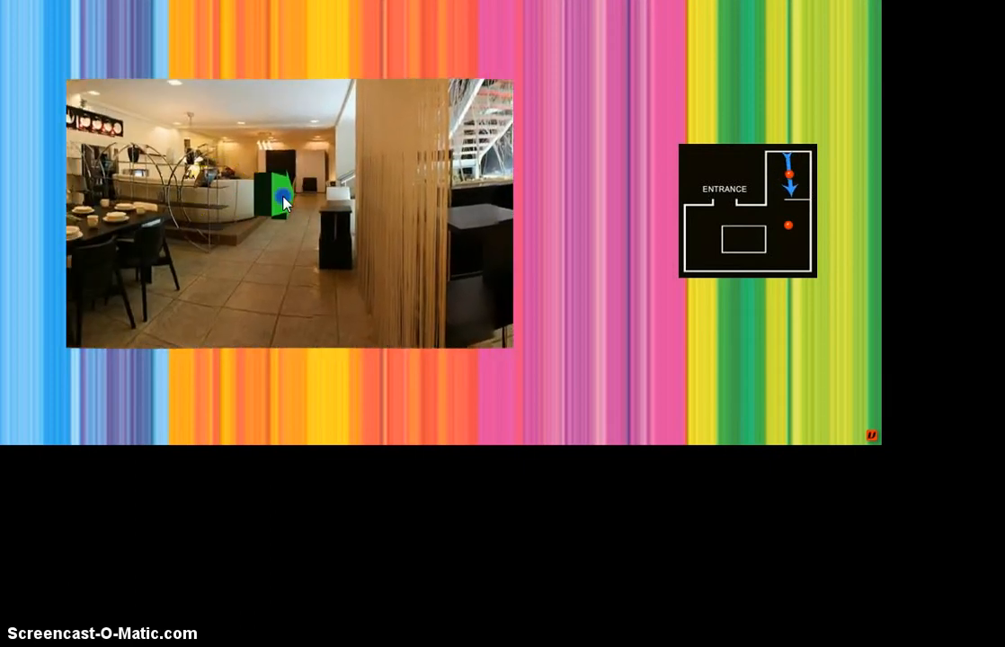
pyautogui.moveTo(354, 198); pyautogui.dragTo(326, 195)
pyautogui.click(350, 195)
pyautogui.click(317, 193)
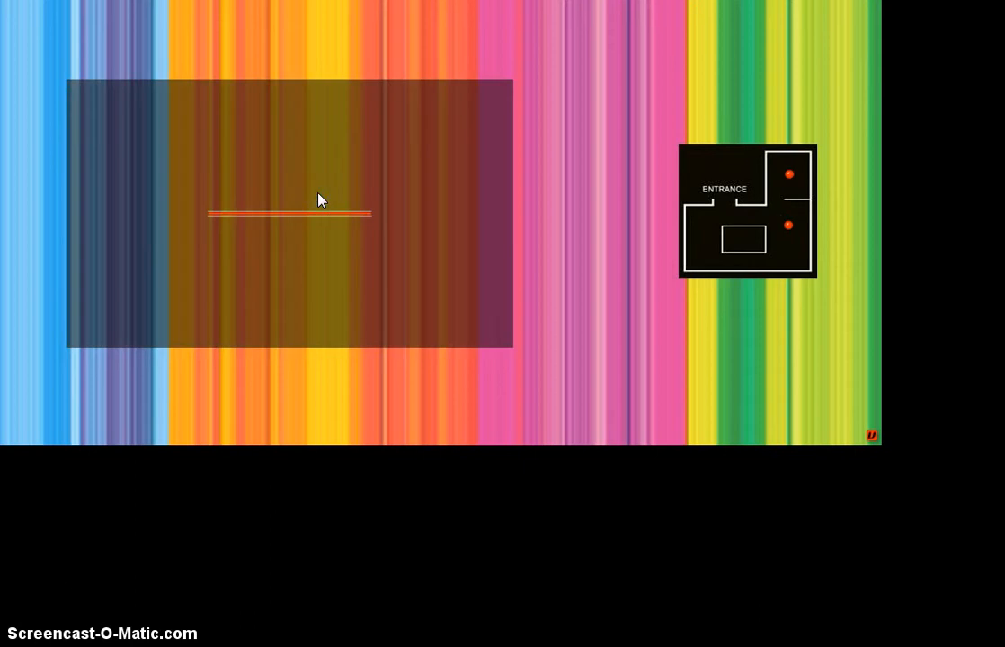
pyautogui.click(311, 199)
pyautogui.moveTo(312, 200); pyautogui.dragTo(261, 195)
pyautogui.click(262, 197)
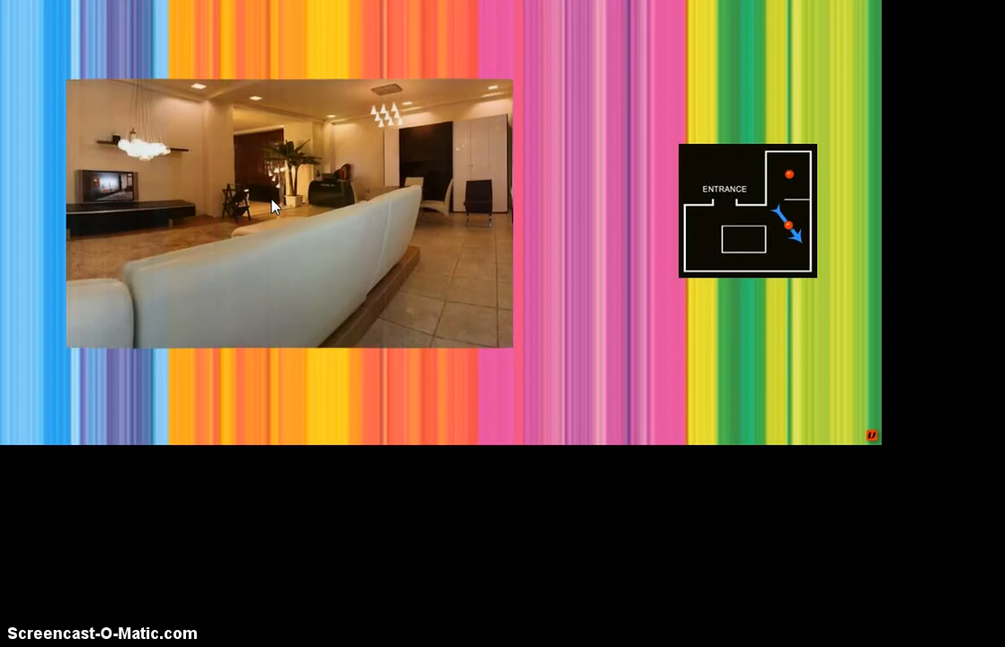
pyautogui.moveTo(237, 218); pyautogui.dragTo(281, 218)
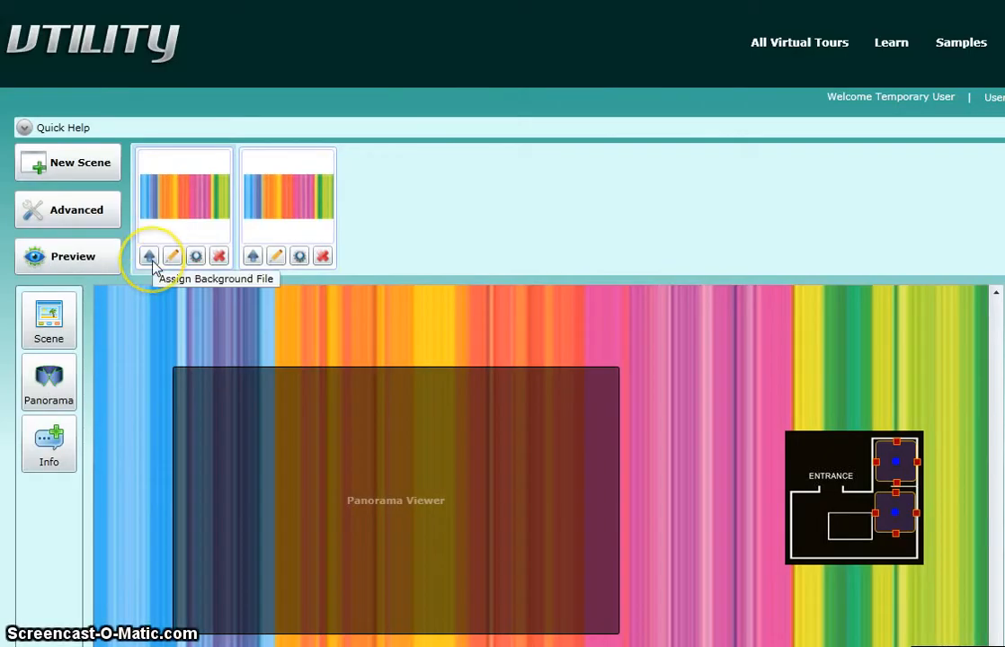
# Review the scene list in the tour's advanced properties and display the Upstairs scene's layout.
pyautogui.click(80, 219)
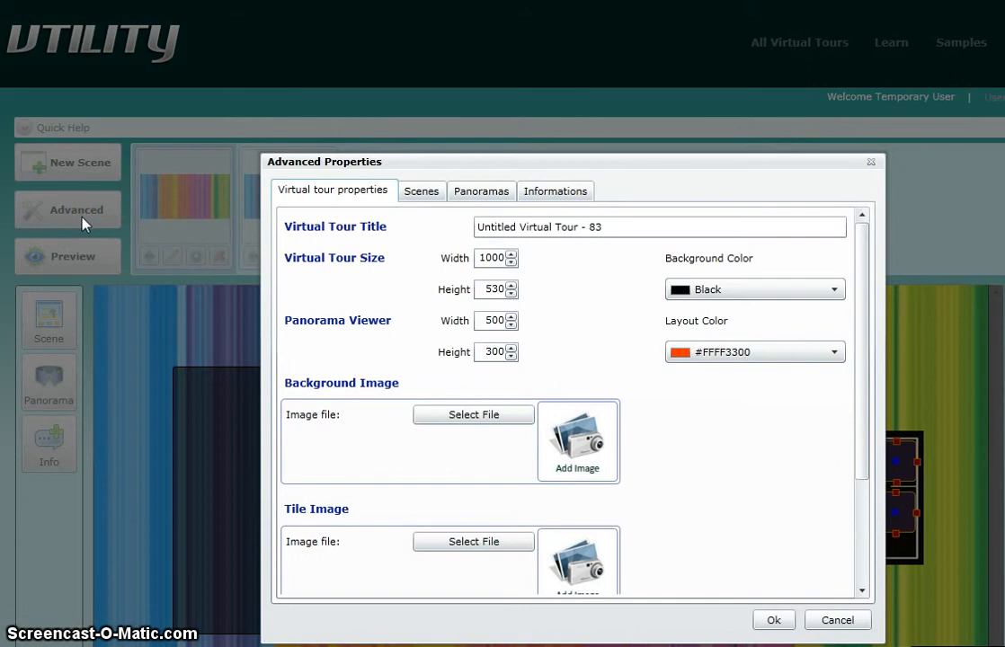
pyautogui.click(422, 192)
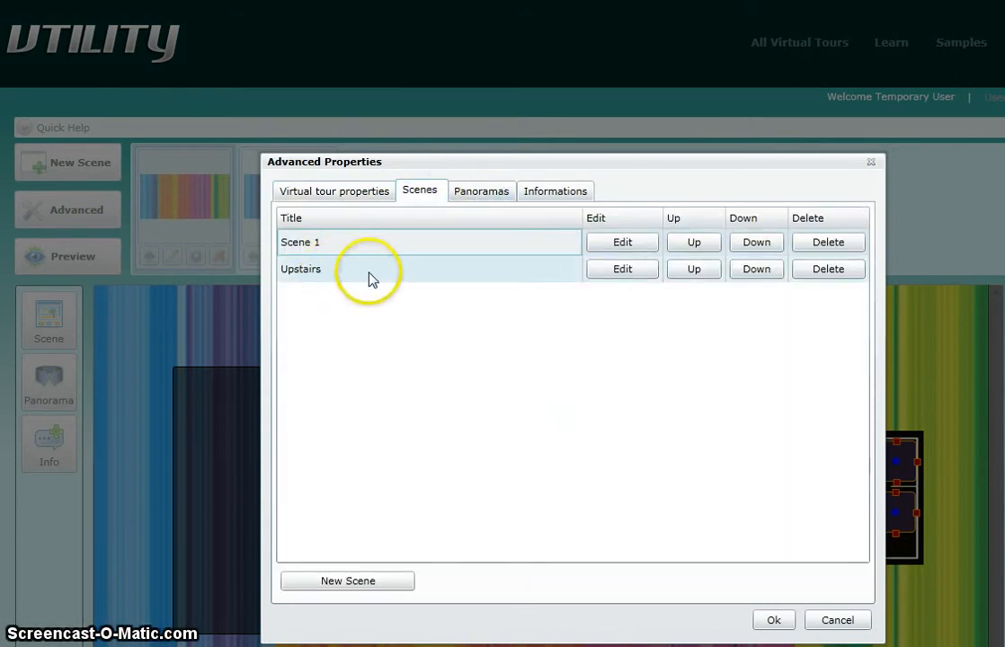
pyautogui.click(772, 620)
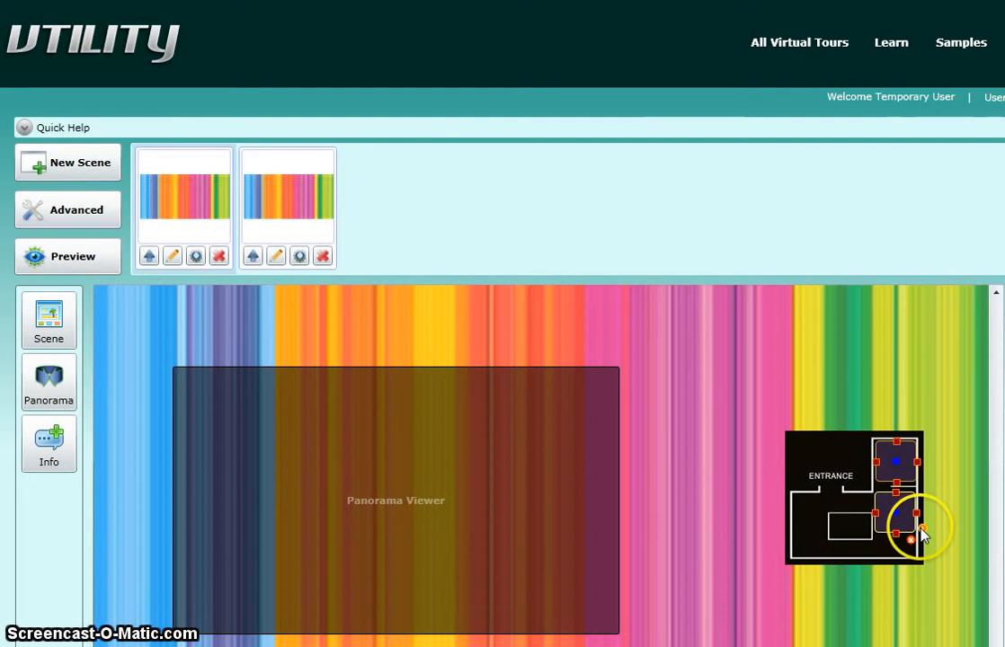
pyautogui.click(310, 212)
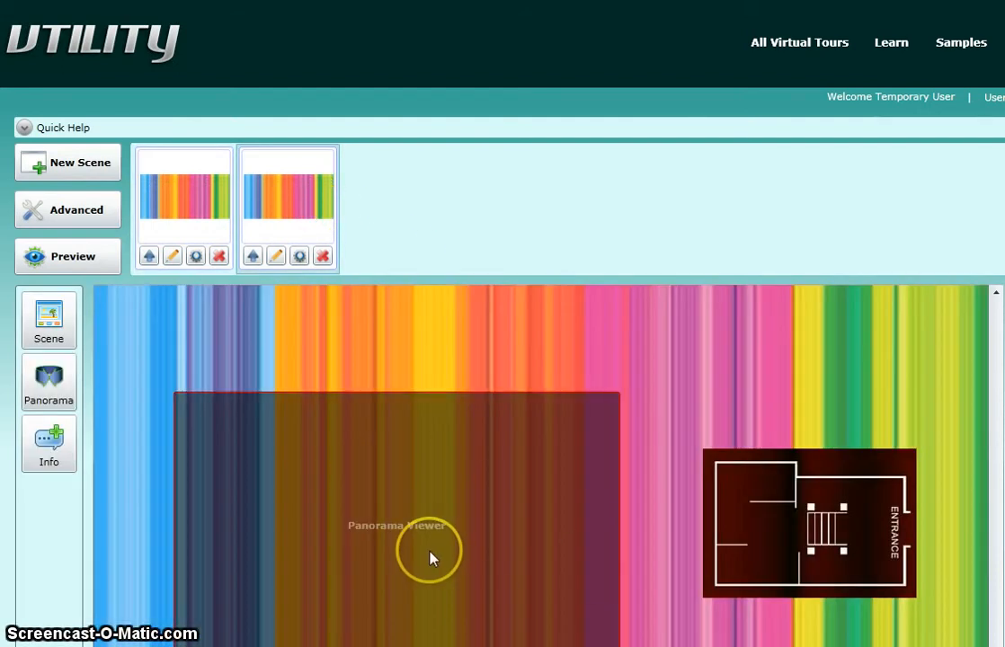
# Return to the first scene, open p1 in the Panorama Designer from its floor-plan hotspot, and add a scene hotspot targeting Upstairs.
pyautogui.click(178, 216)
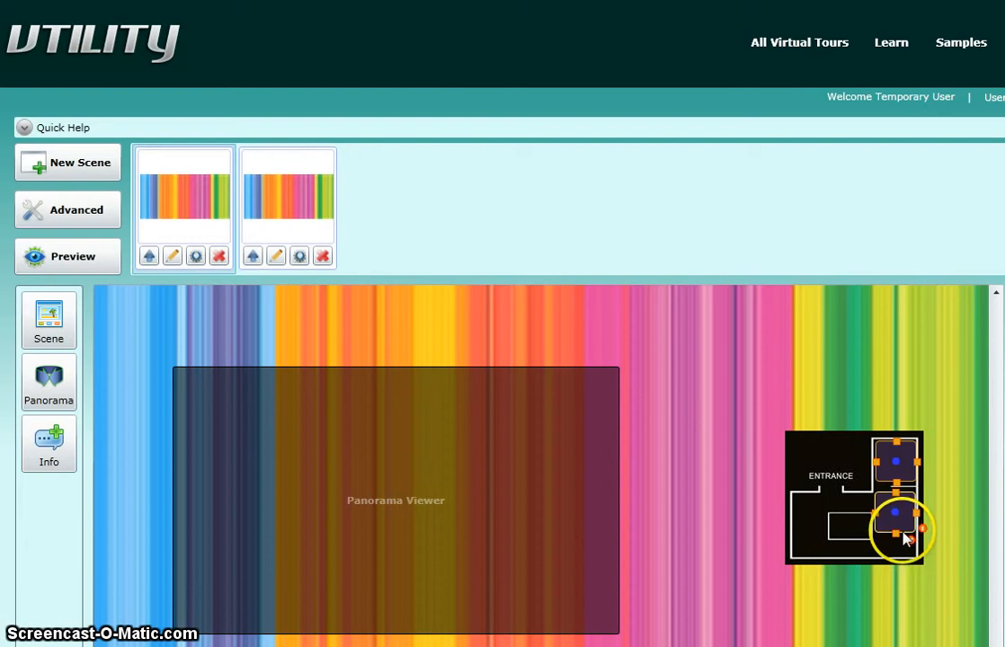
pyautogui.click(921, 530)
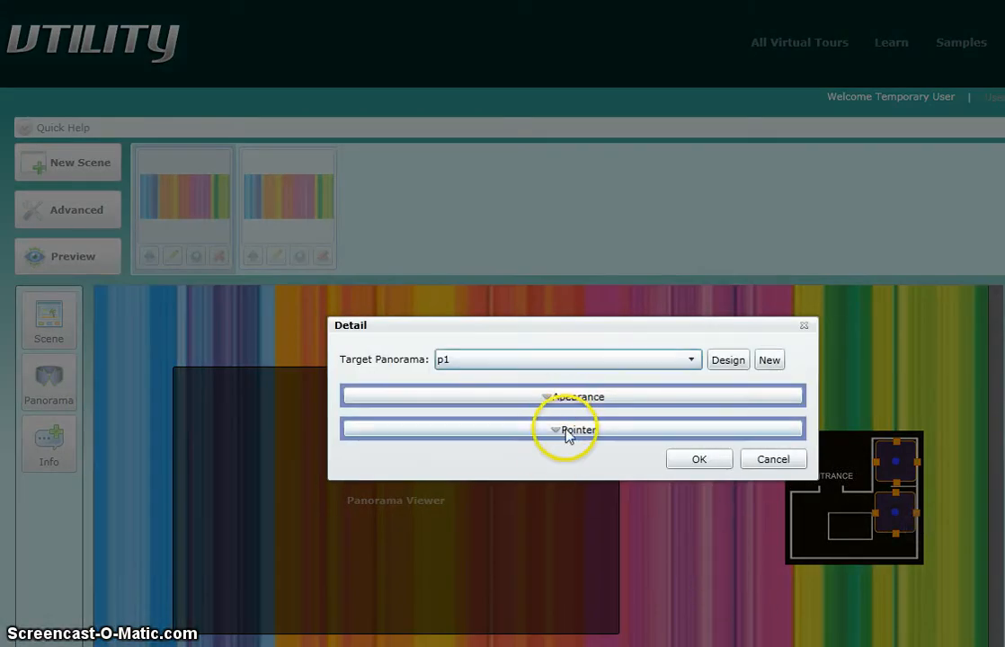
pyautogui.click(715, 362)
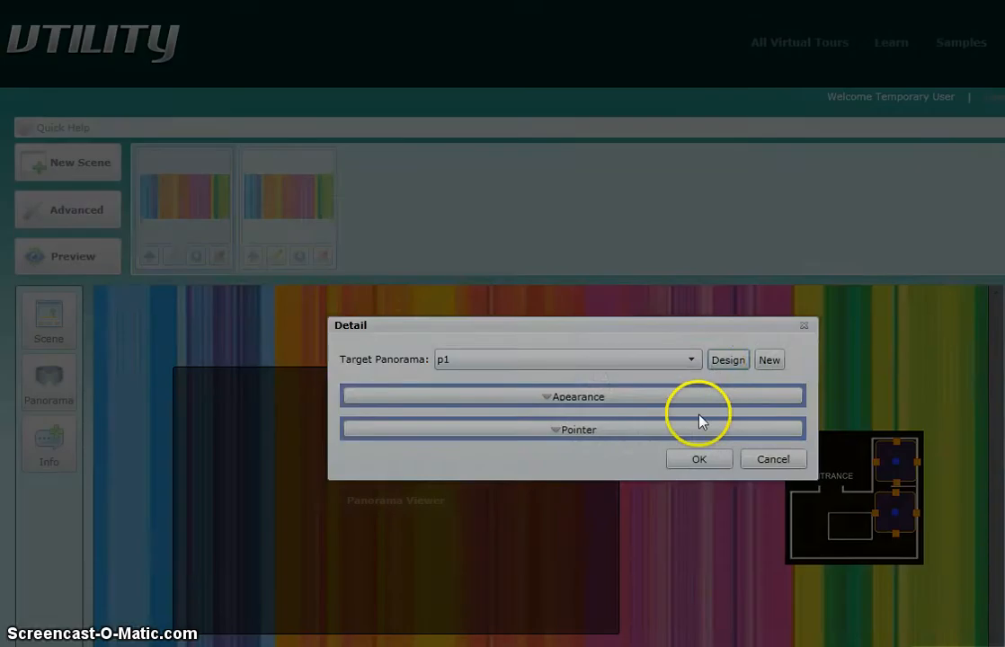
pyautogui.moveTo(430, 565); pyautogui.dragTo(540, 561)
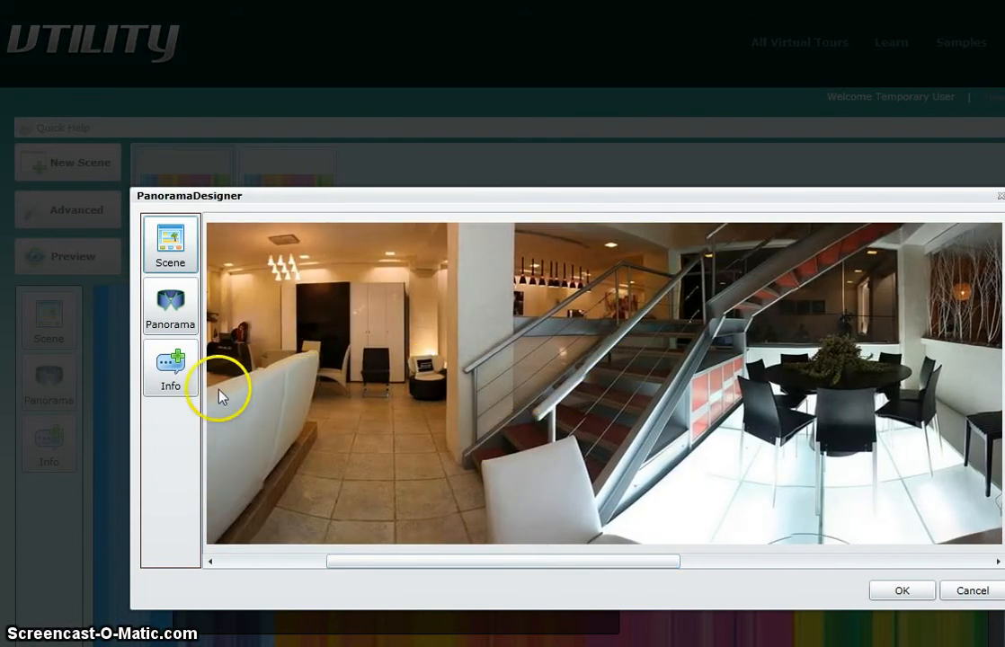
pyautogui.click(171, 259)
pyautogui.click(535, 382)
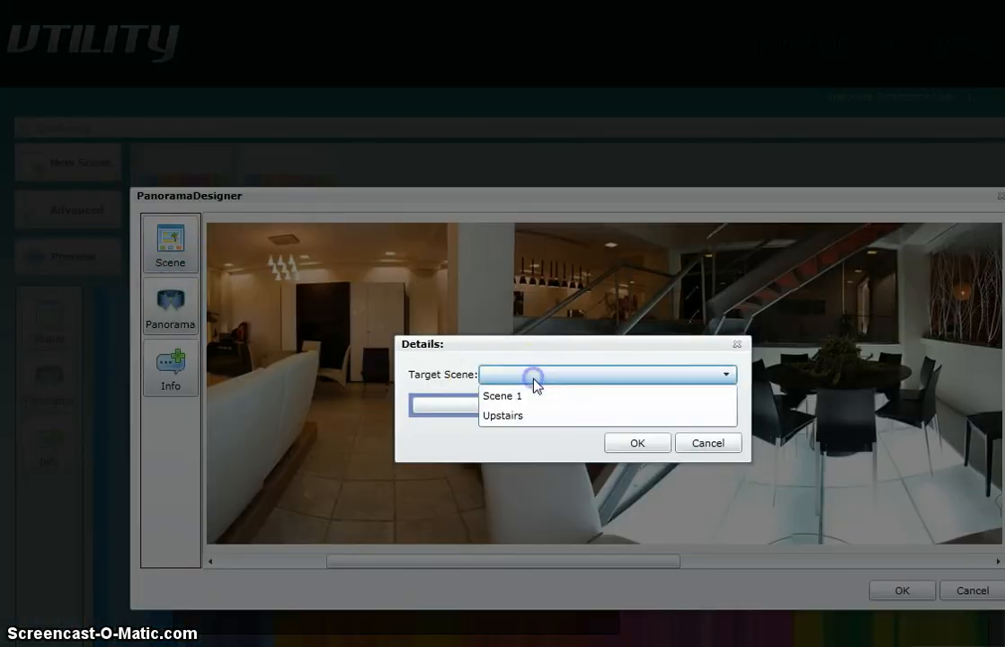
pyautogui.click(536, 416)
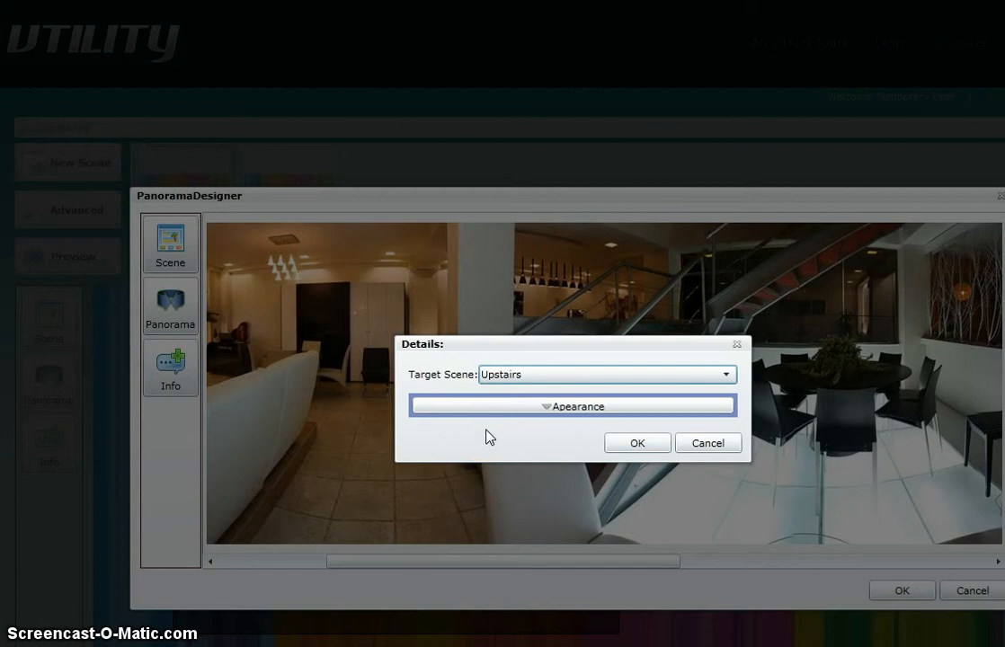
# Set the Upstairs-targeted hotspot's Pointer Style to 8 in its appearance settings.
pyautogui.click(566, 410)
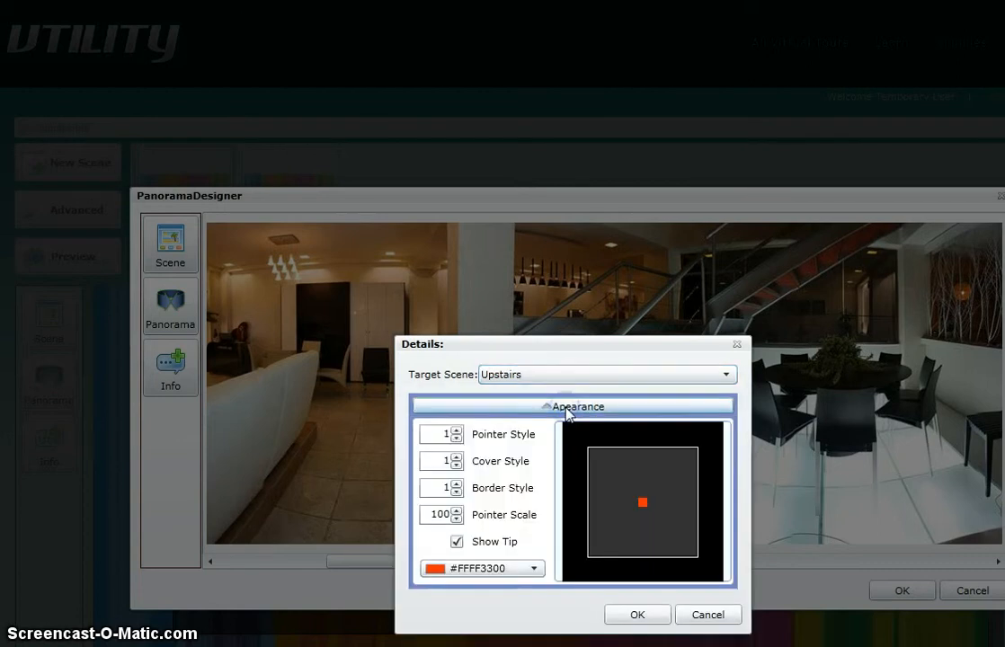
pyautogui.click(456, 430)
pyautogui.click(456, 430)
pyautogui.click(456, 430)
pyautogui.click(456, 430)
pyautogui.click(456, 430)
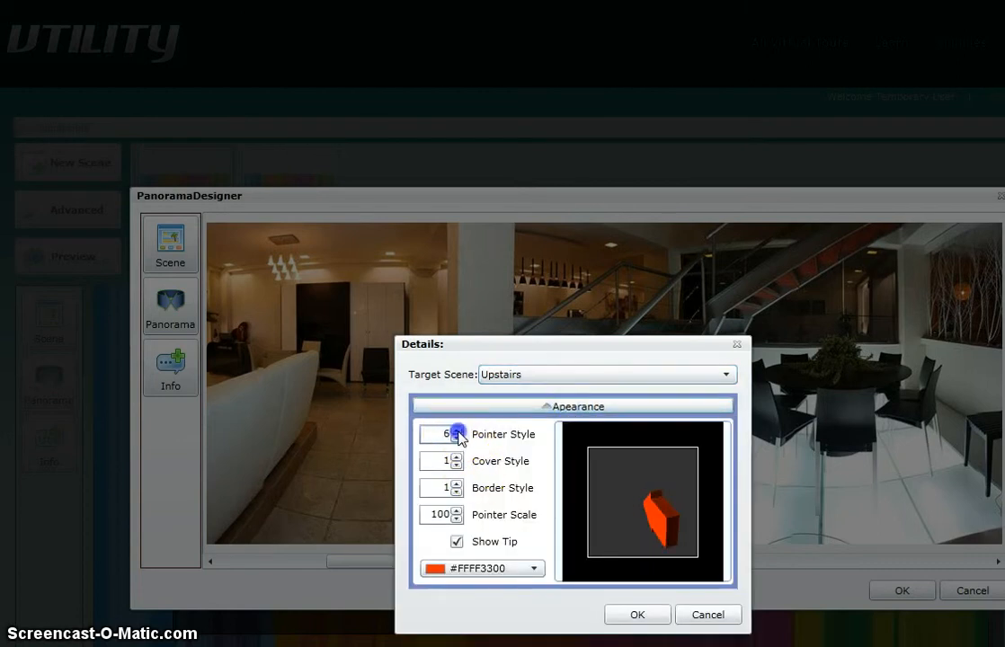
pyautogui.click(456, 430)
pyautogui.click(456, 430)
pyautogui.click(456, 430)
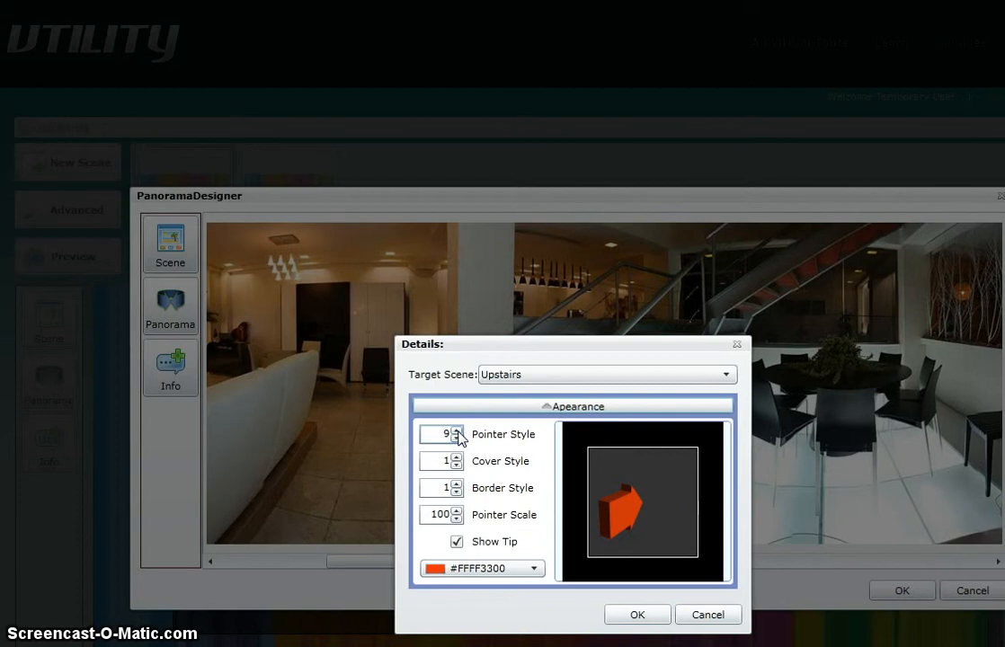
pyautogui.click(457, 439)
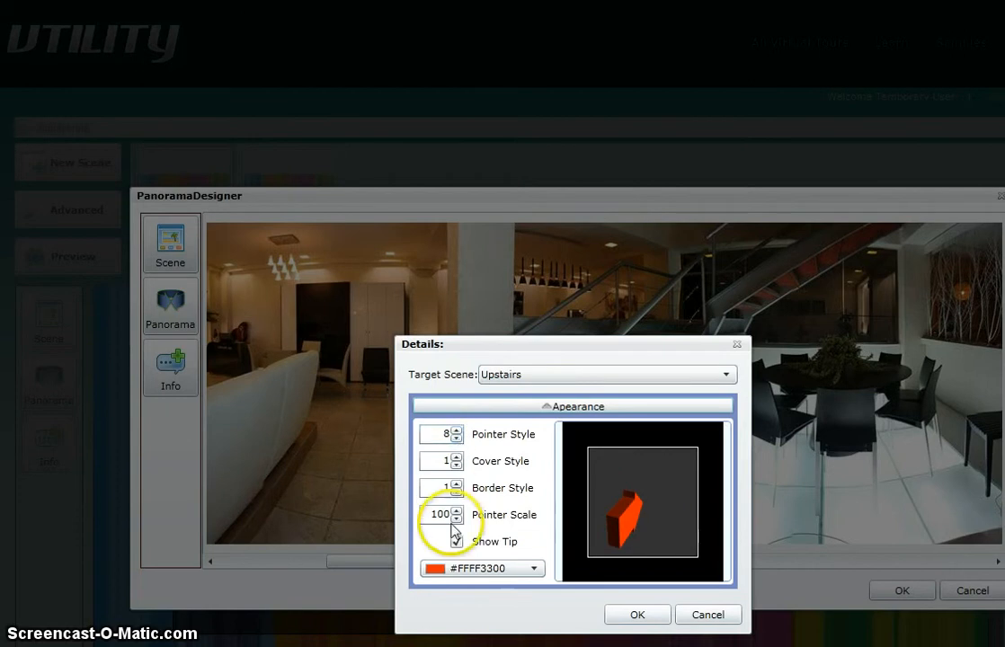
# Set the Upstairs-targeted hotspot's Cover Style and Border Style to 0 and its Pointer Scale to 134.
pyautogui.click(457, 465)
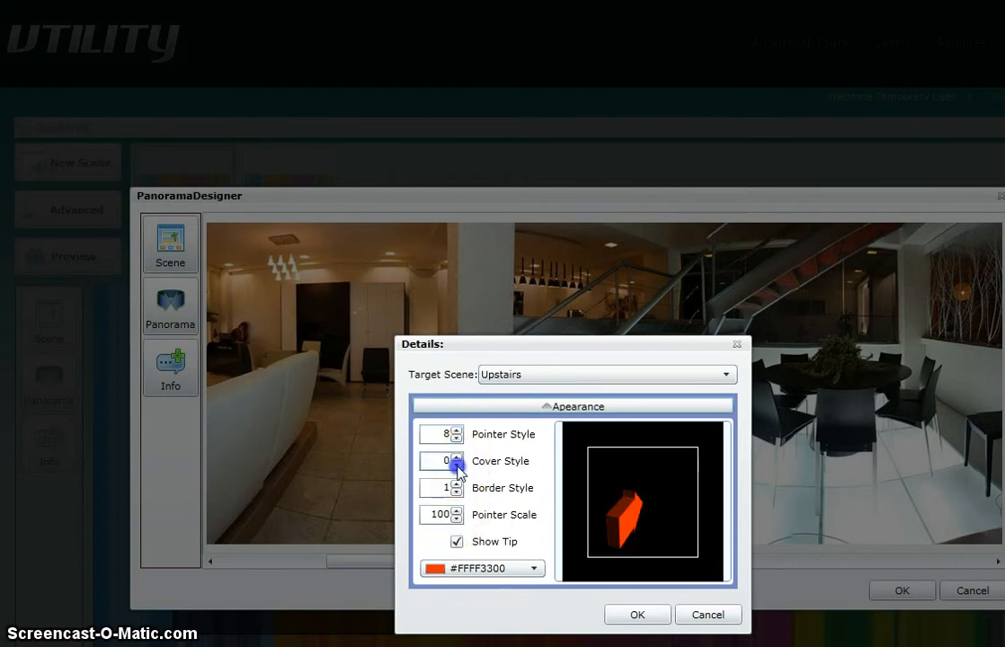
pyautogui.click(456, 494)
pyautogui.click(457, 509)
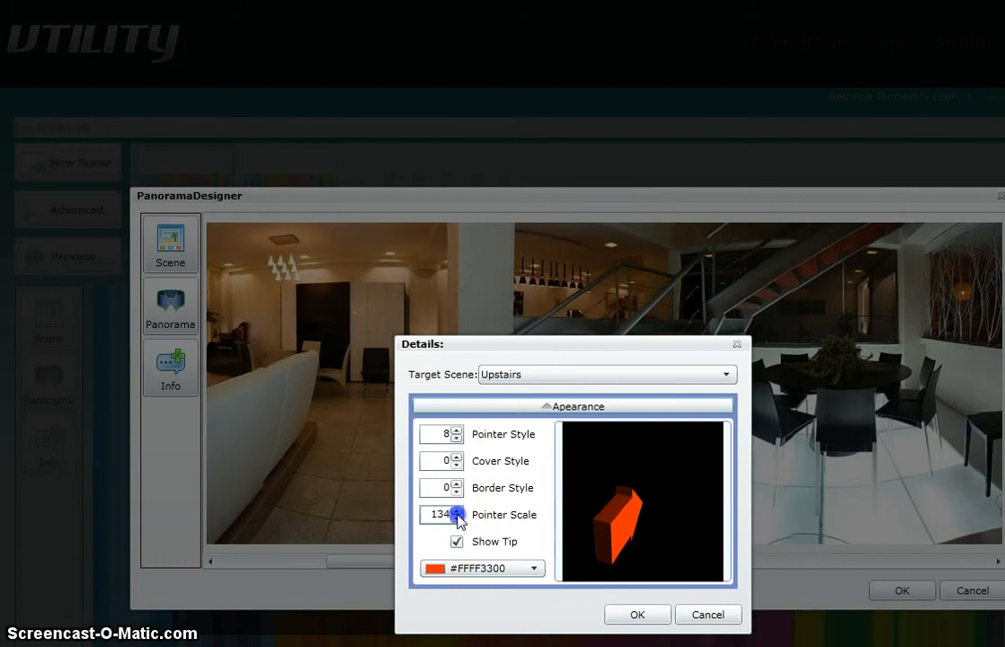
# Change the Upstairs-targeted hotspot's Pointer Style to 9 and its Pointer Scale to 152.
pyautogui.click(457, 438)
pyautogui.click(457, 430)
pyautogui.click(458, 430)
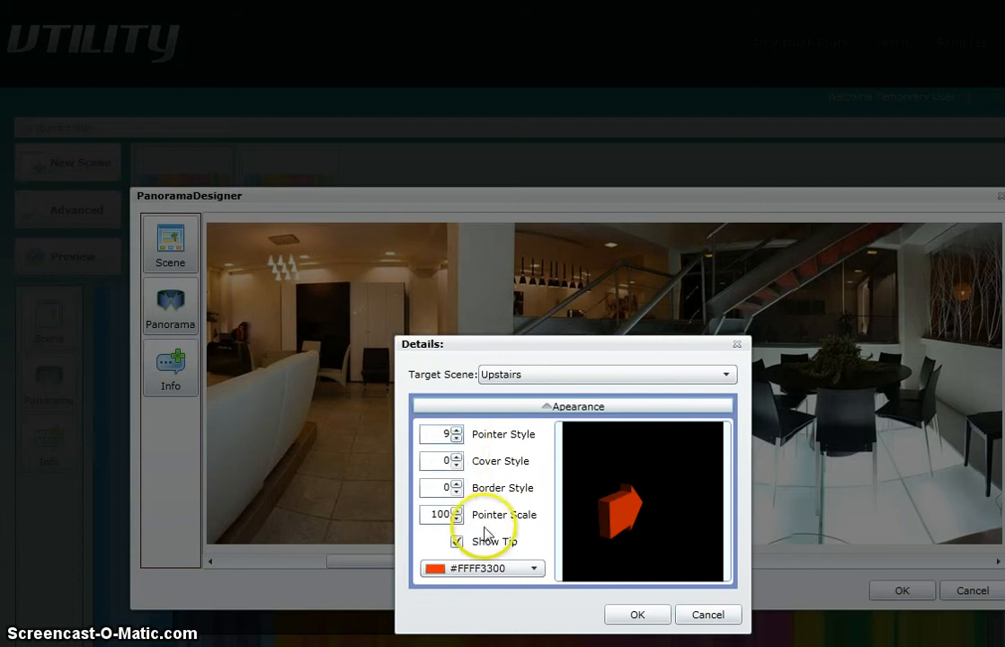
pyautogui.click(457, 510)
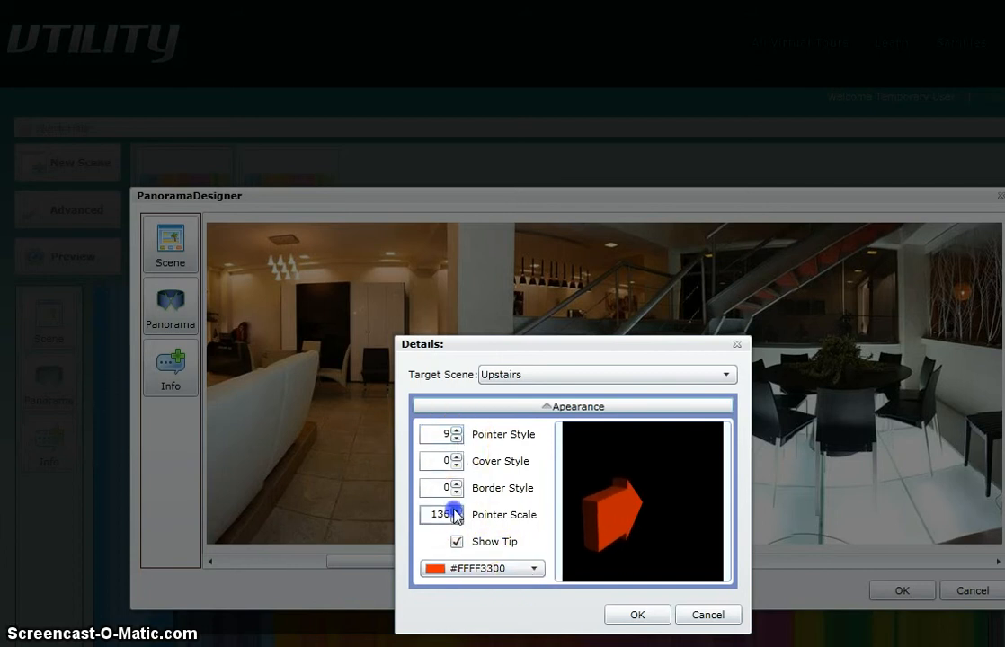
# Set the Upstairs-targeted hotspot's pointer colour to Lime and confirm its details.
pyautogui.click(534, 568)
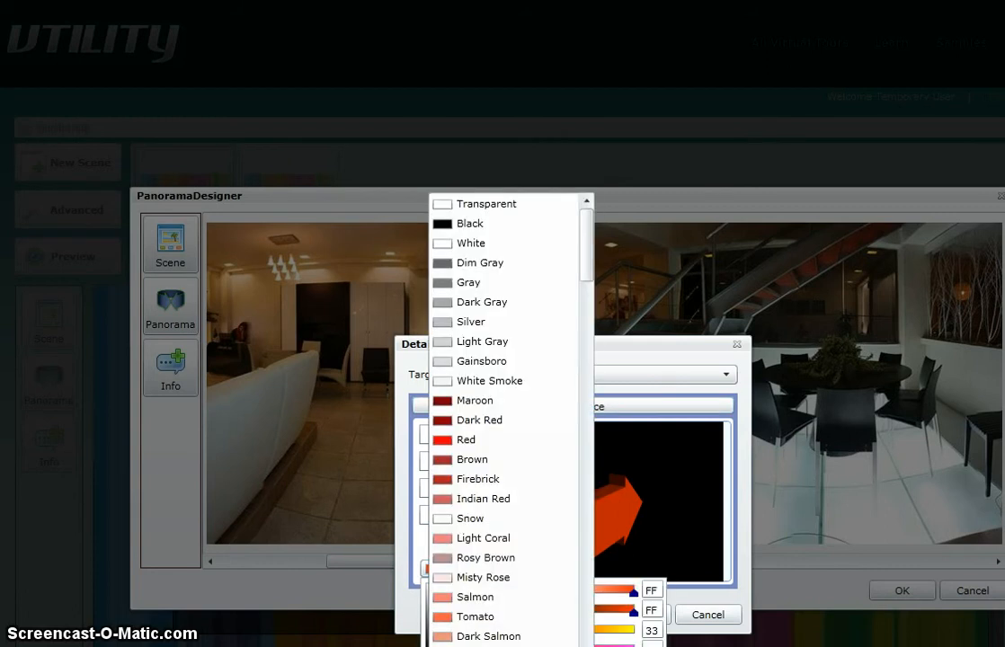
pyautogui.moveTo(588, 262); pyautogui.dragTo(586, 475)
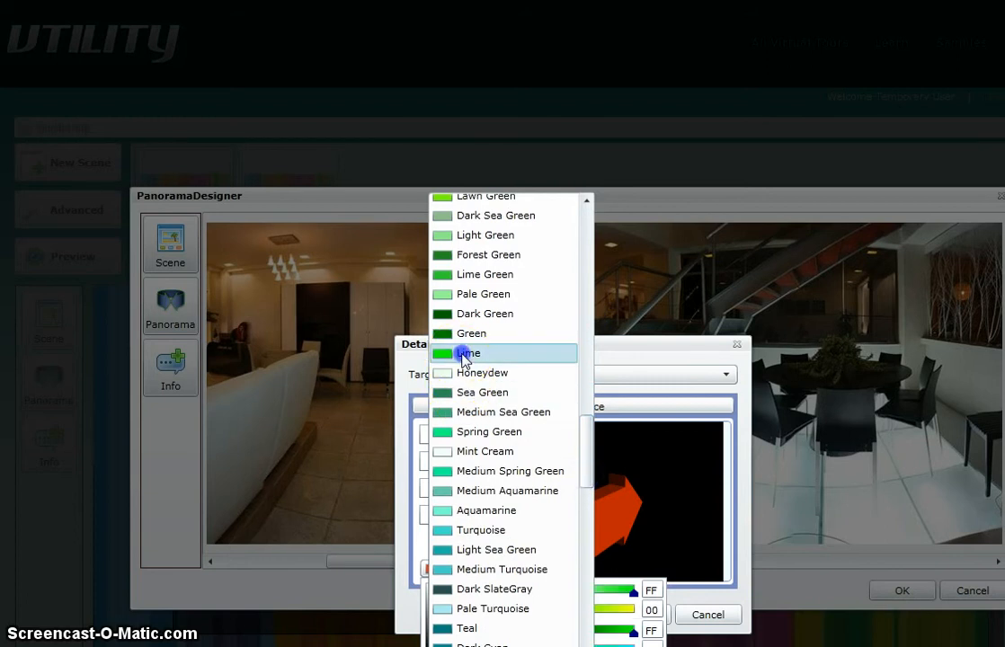
pyautogui.click(463, 354)
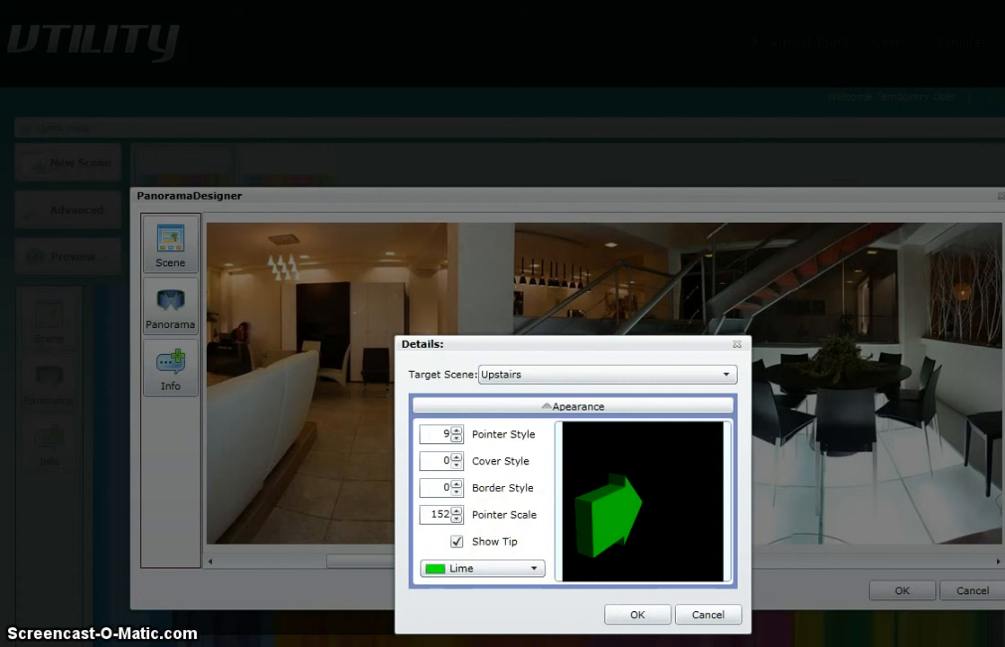
pyautogui.click(628, 616)
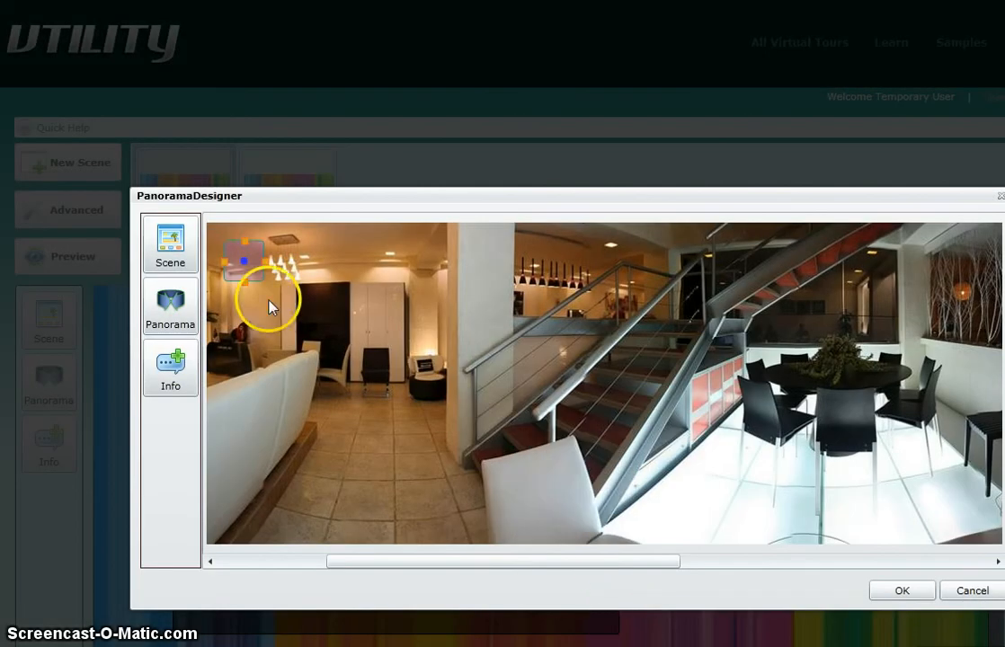
# Move and enlarge the Upstairs hotspot over the foot of the staircase in p1, offset its pointer up toward the railing, and confirm the panorama design.
pyautogui.moveTo(244, 280)
pyautogui.mouseDown()
pyautogui.moveTo(501, 361)
pyautogui.moveTo(559, 337)
pyautogui.moveTo(560, 400)
pyautogui.mouseUp()
pyautogui.moveTo(540, 351); pyautogui.dragTo(470, 363)
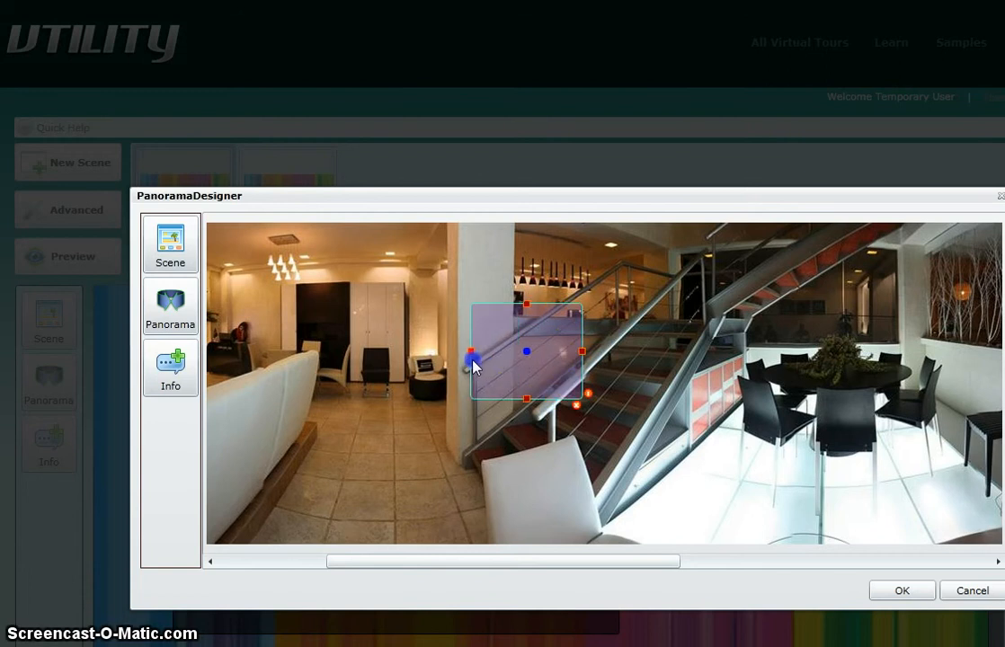
pyautogui.click(525, 352)
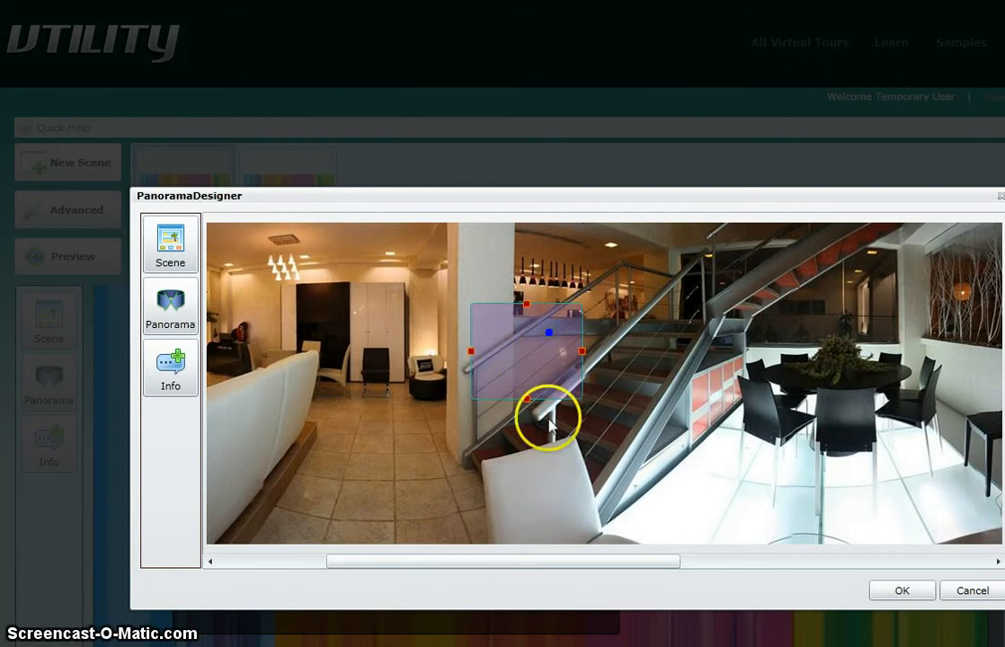
pyautogui.click(891, 595)
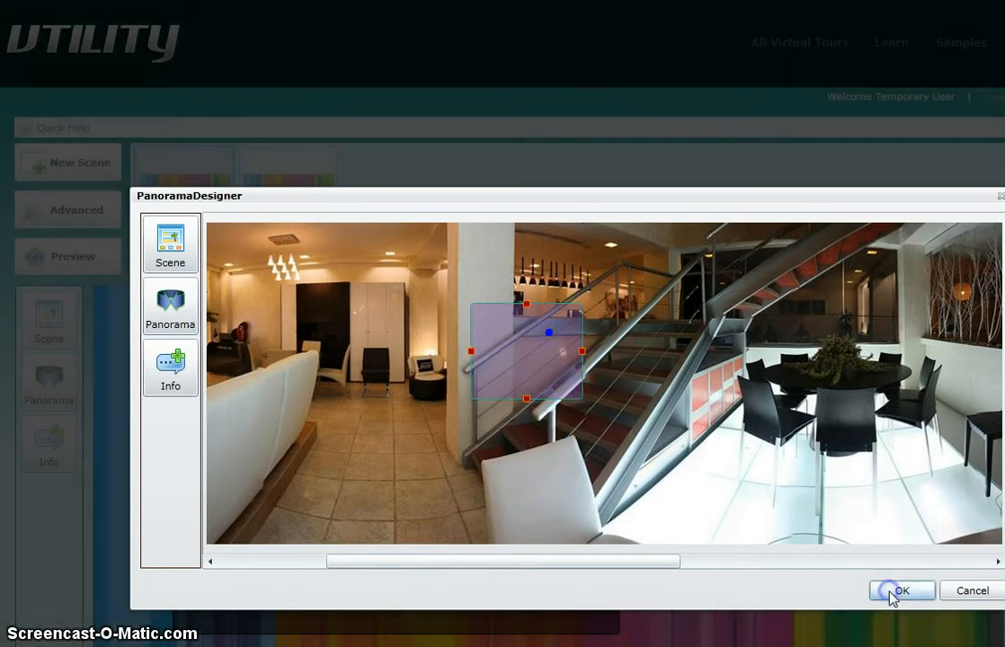
pyautogui.click(678, 461)
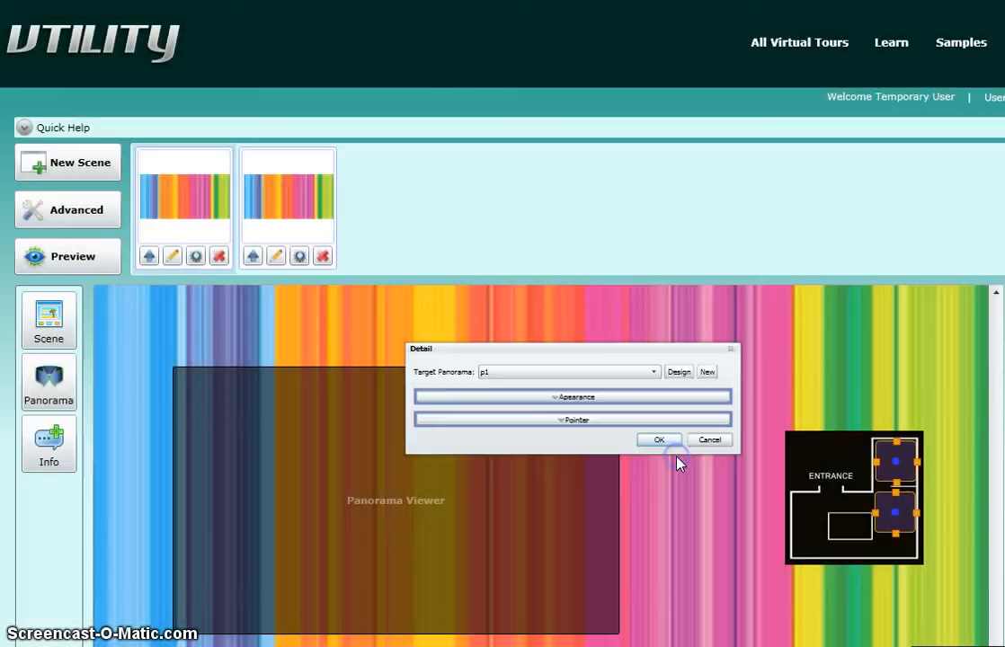
# In the design of panorama p2, add an information hotspot with Tableware as its target information.
pyautogui.doubleClick(913, 480)
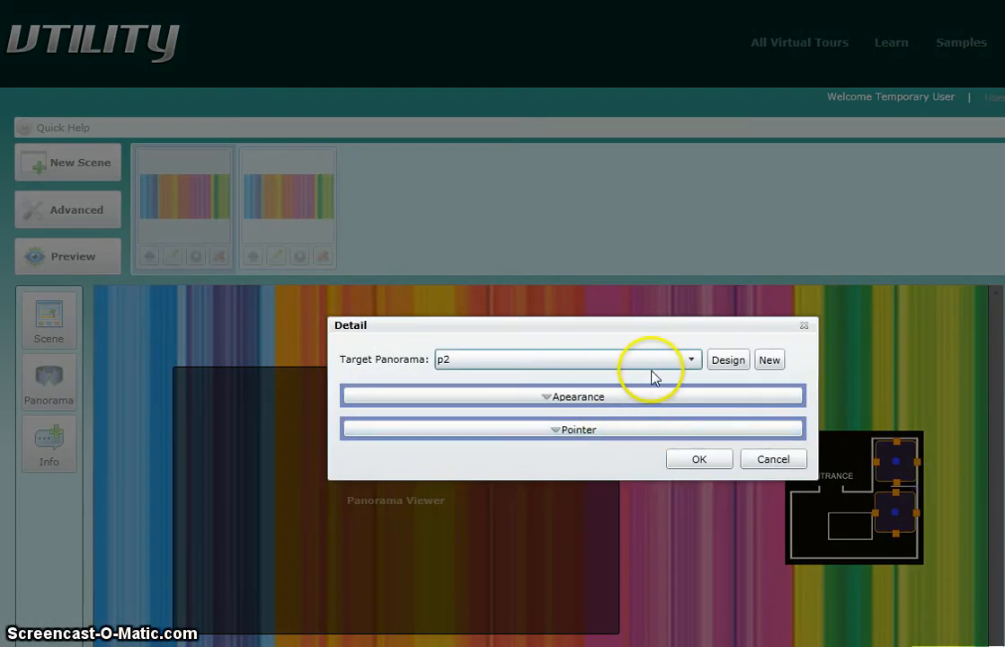
pyautogui.click(719, 363)
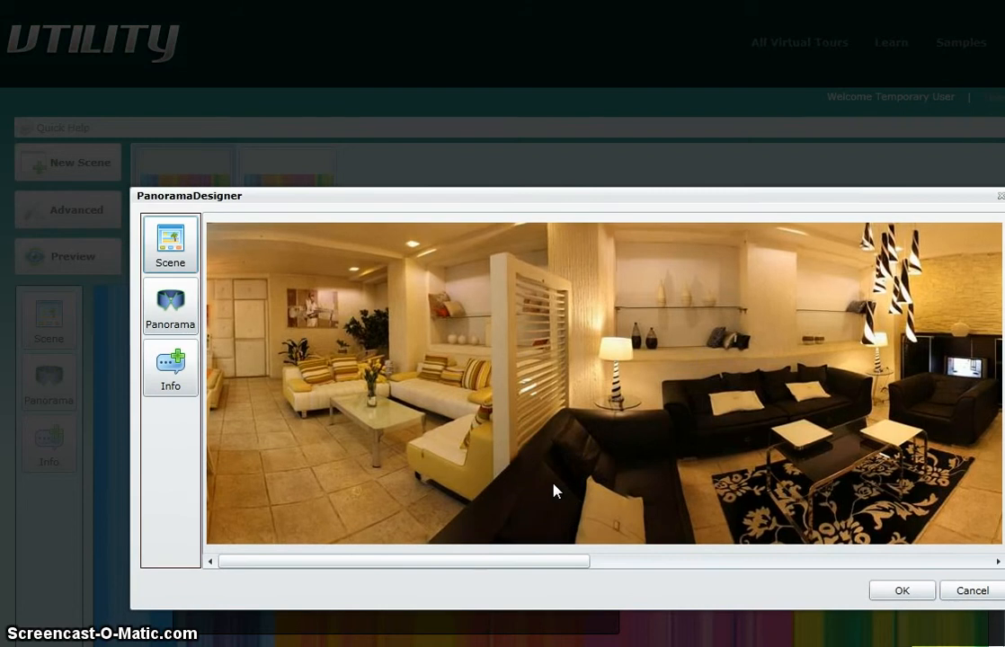
pyautogui.moveTo(394, 568); pyautogui.dragTo(601, 572)
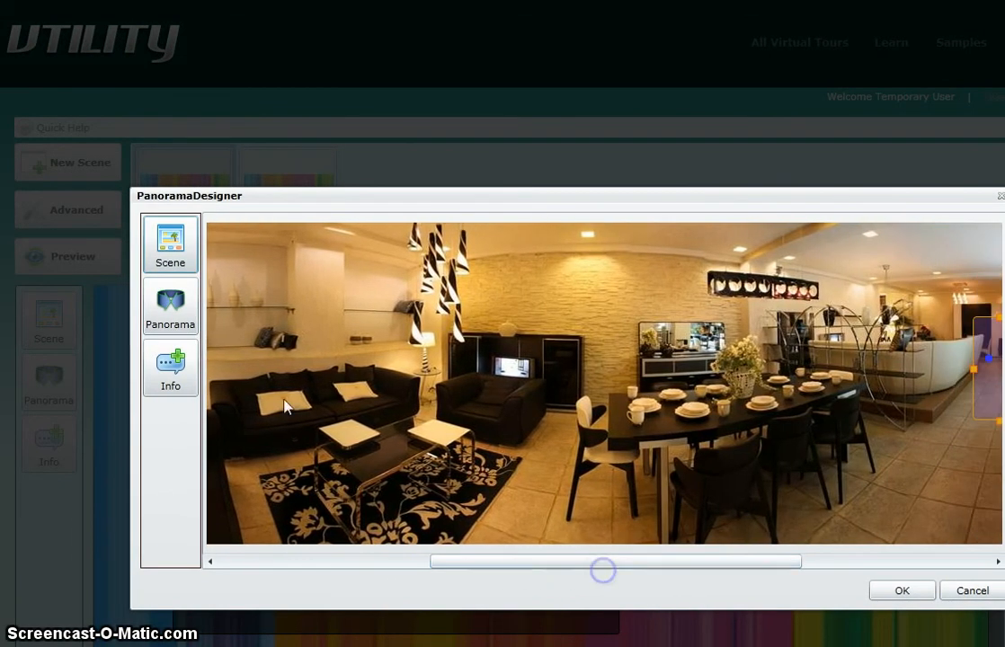
pyautogui.click(188, 378)
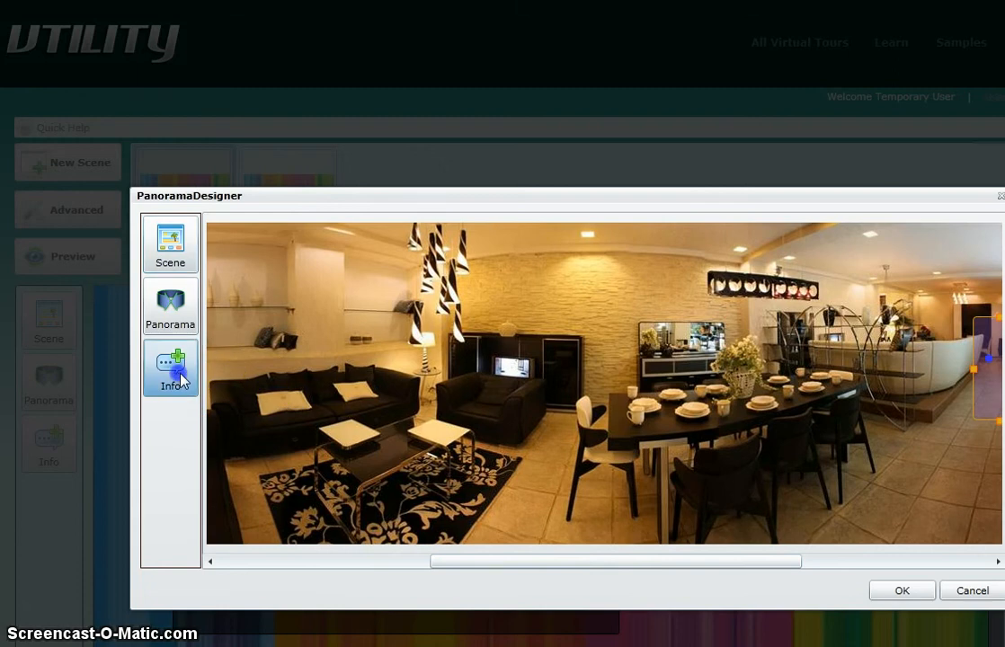
pyautogui.click(529, 381)
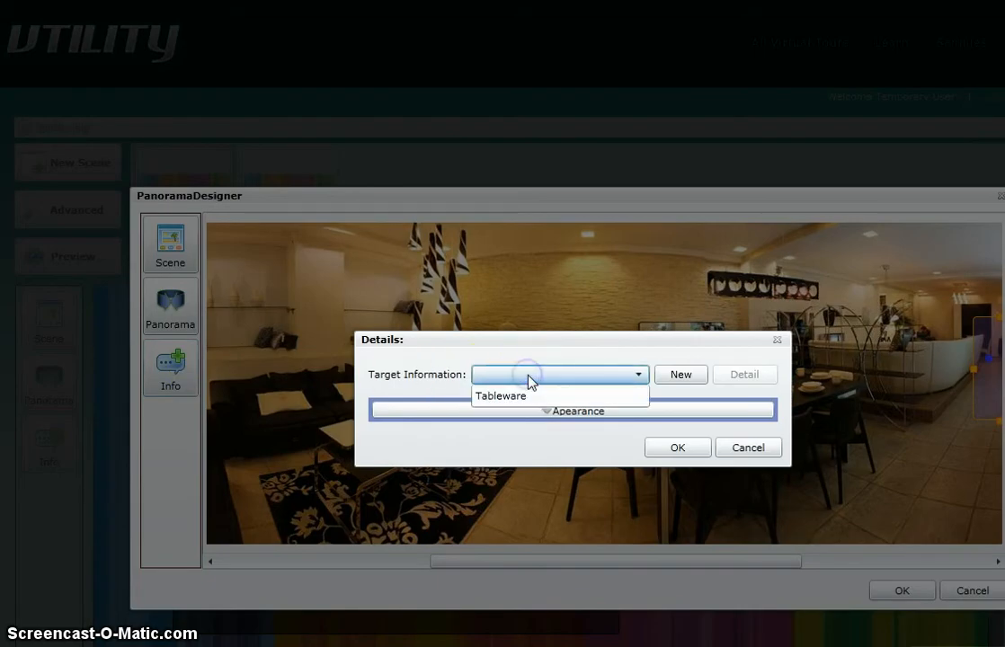
pyautogui.click(518, 399)
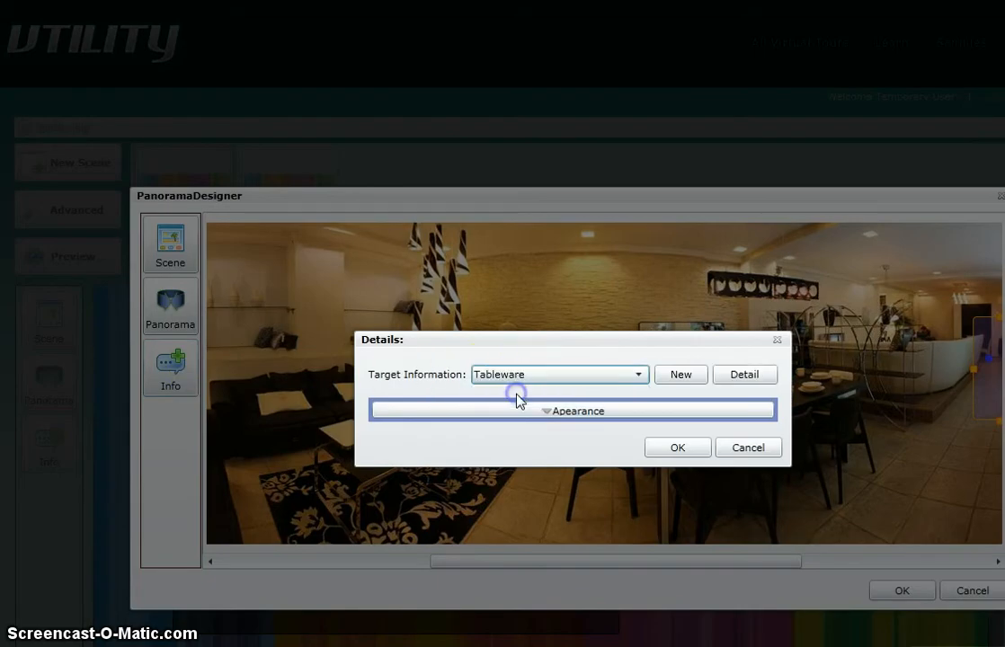
# Review the Tableware information box's title, action and images, and update the information without edits.
pyautogui.click(735, 376)
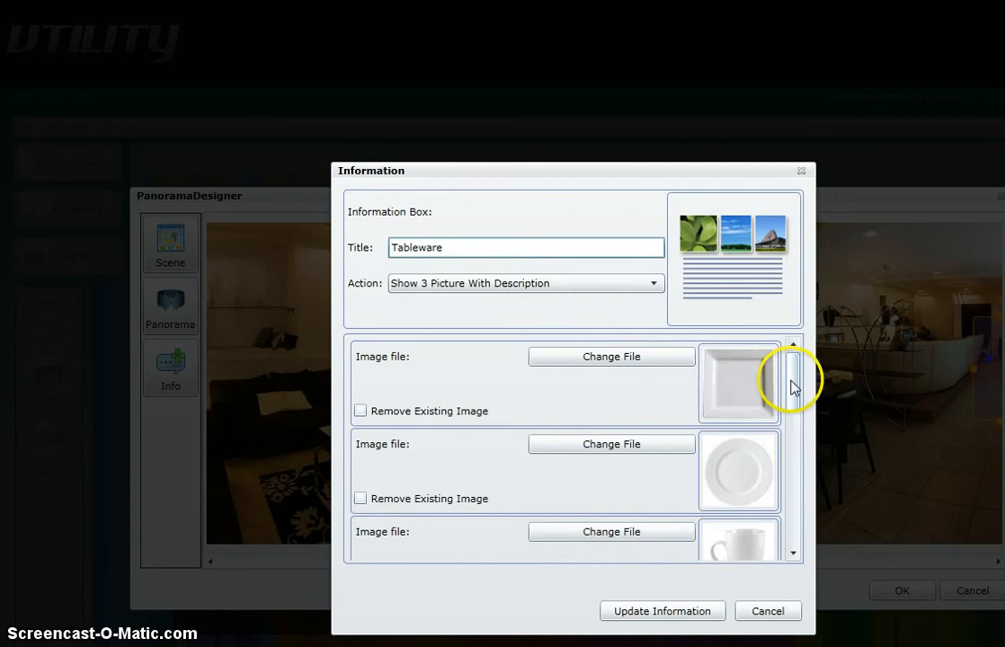
pyautogui.moveTo(789, 385)
pyautogui.mouseDown()
pyautogui.moveTo(795, 441)
pyautogui.moveTo(796, 380)
pyautogui.moveTo(790, 472)
pyautogui.moveTo(788, 375)
pyautogui.mouseUp()
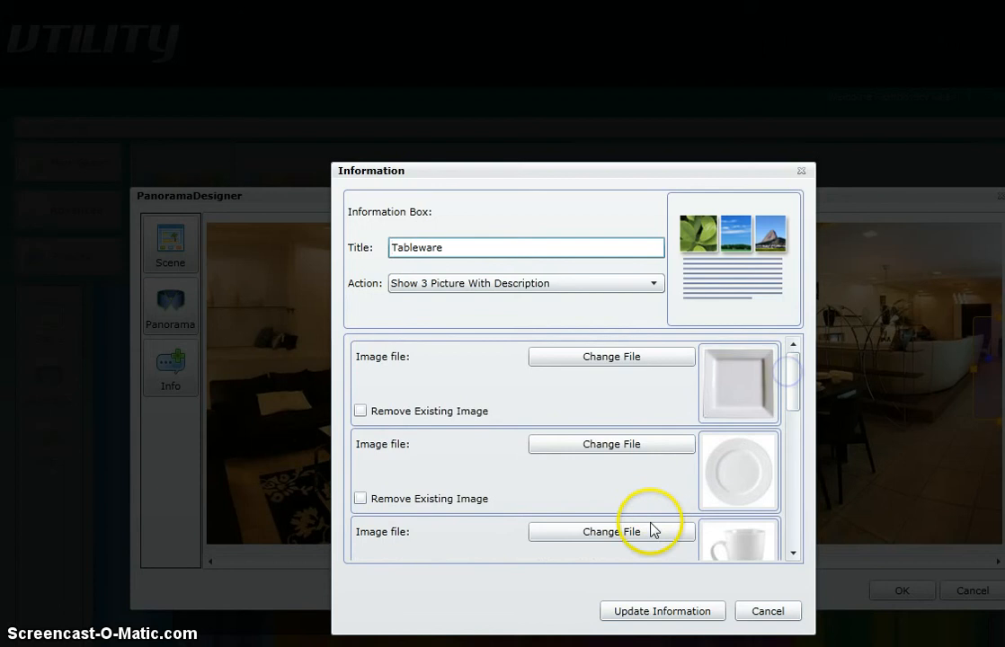
pyautogui.click(654, 612)
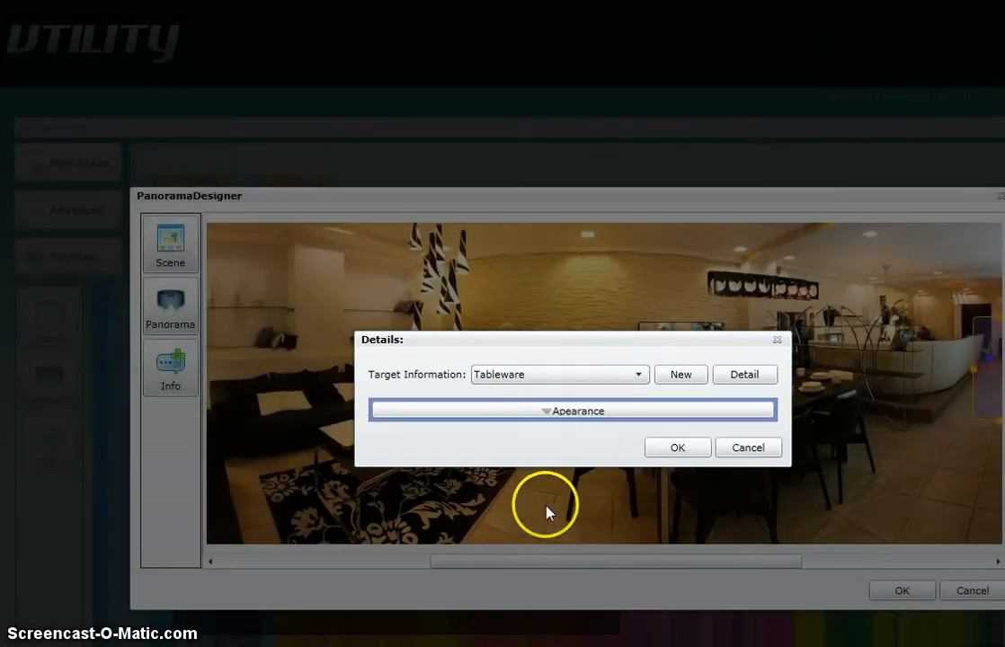
# Set the Tableware hotspot's pointer colour to Gold in its appearance settings.
pyautogui.click(559, 412)
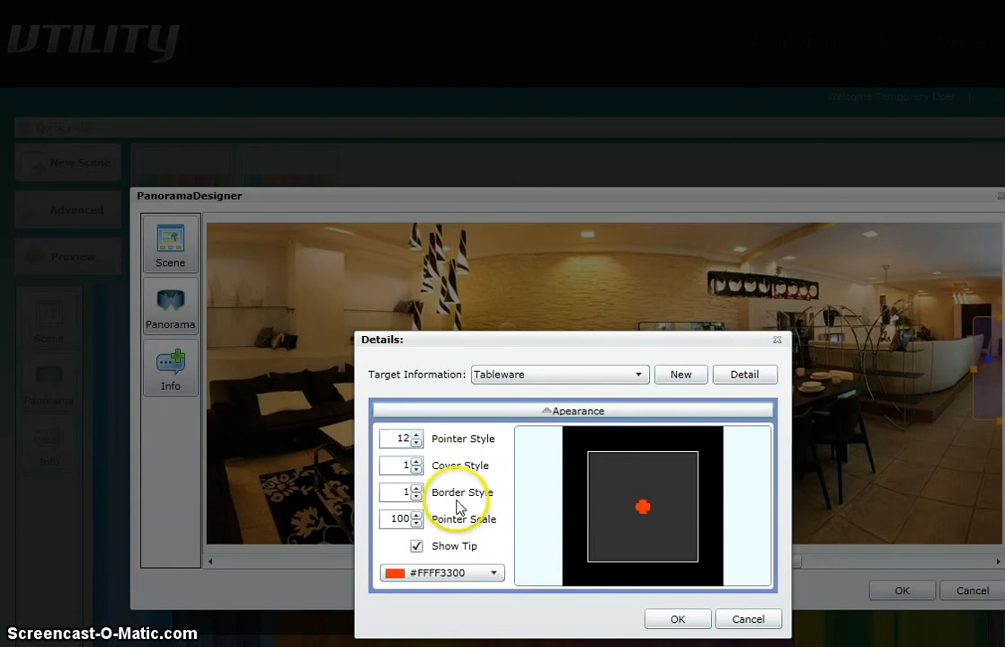
pyautogui.click(492, 575)
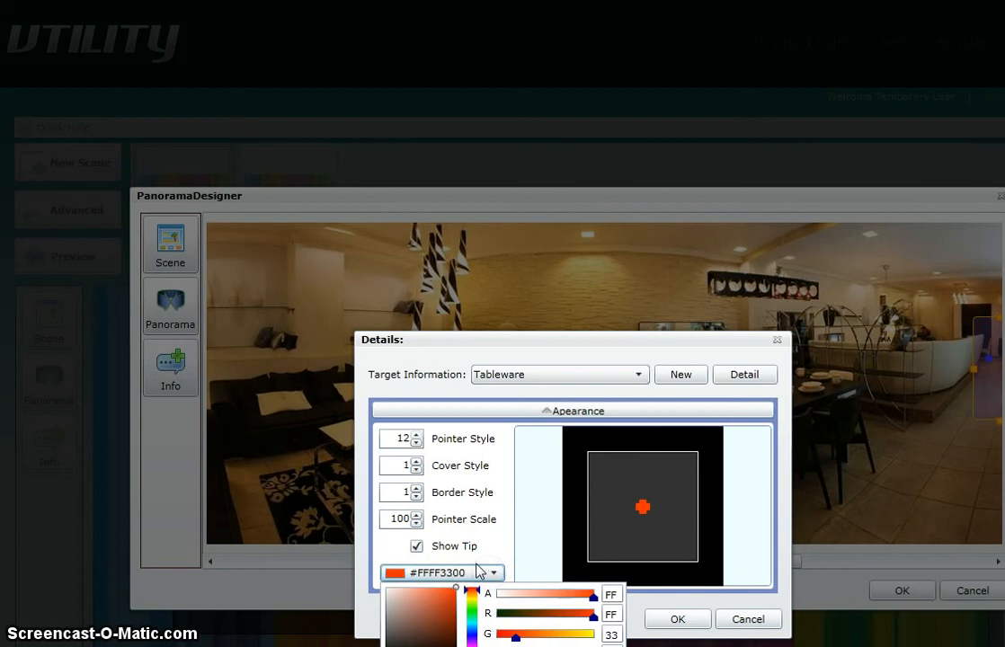
pyautogui.click(539, 645)
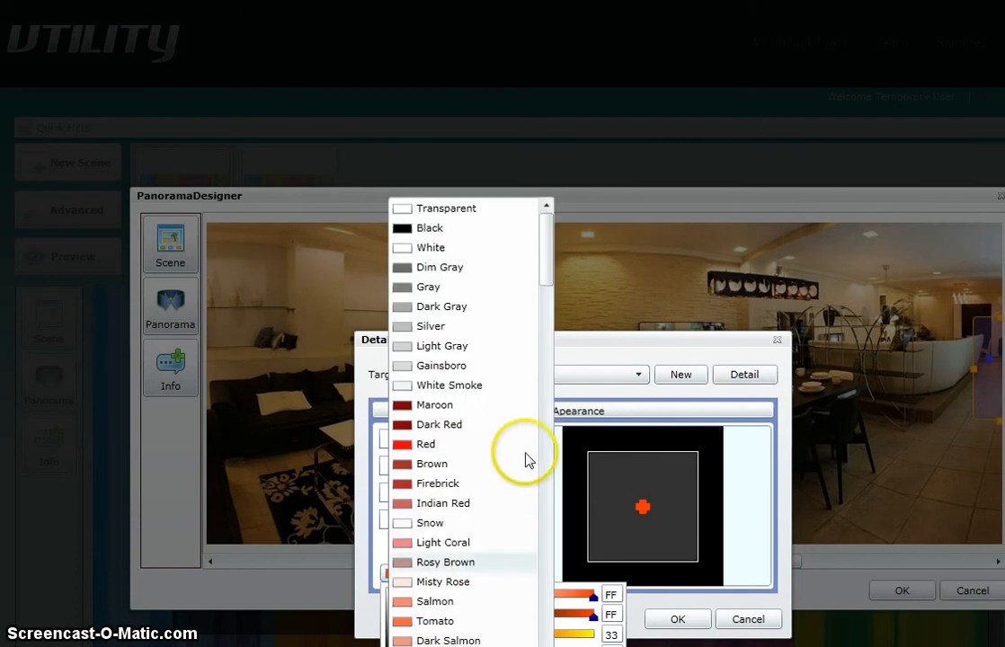
pyautogui.moveTo(547, 275); pyautogui.dragTo(547, 406)
pyautogui.click(444, 335)
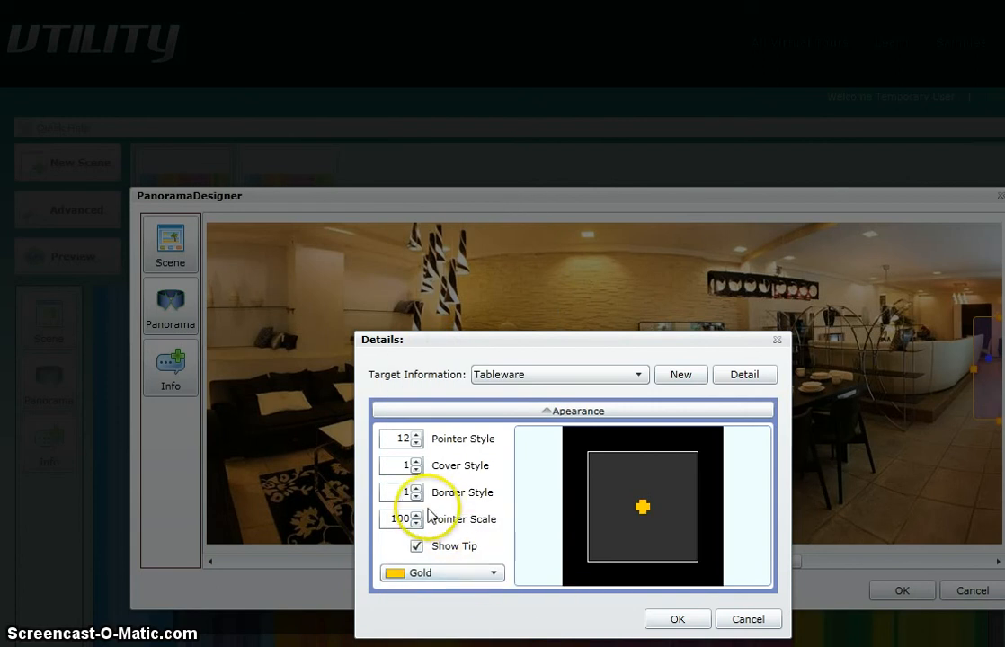
# Set the Tableware hotspot's Cover Style to 4.
pyautogui.click(416, 462)
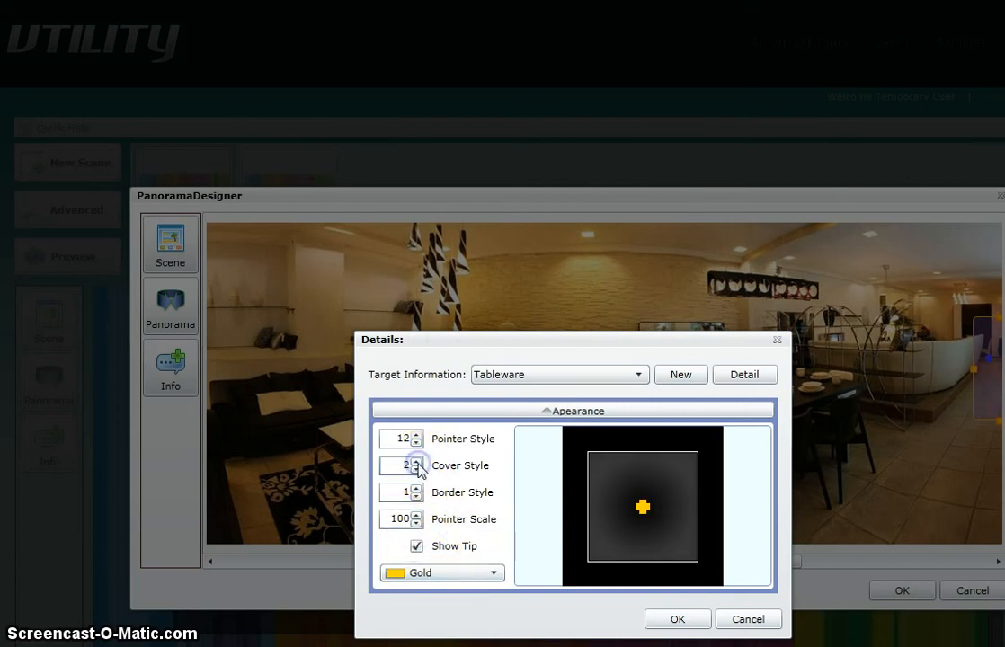
pyautogui.click(416, 462)
pyautogui.click(416, 462)
pyautogui.click(417, 462)
pyautogui.click(417, 463)
pyautogui.click(417, 470)
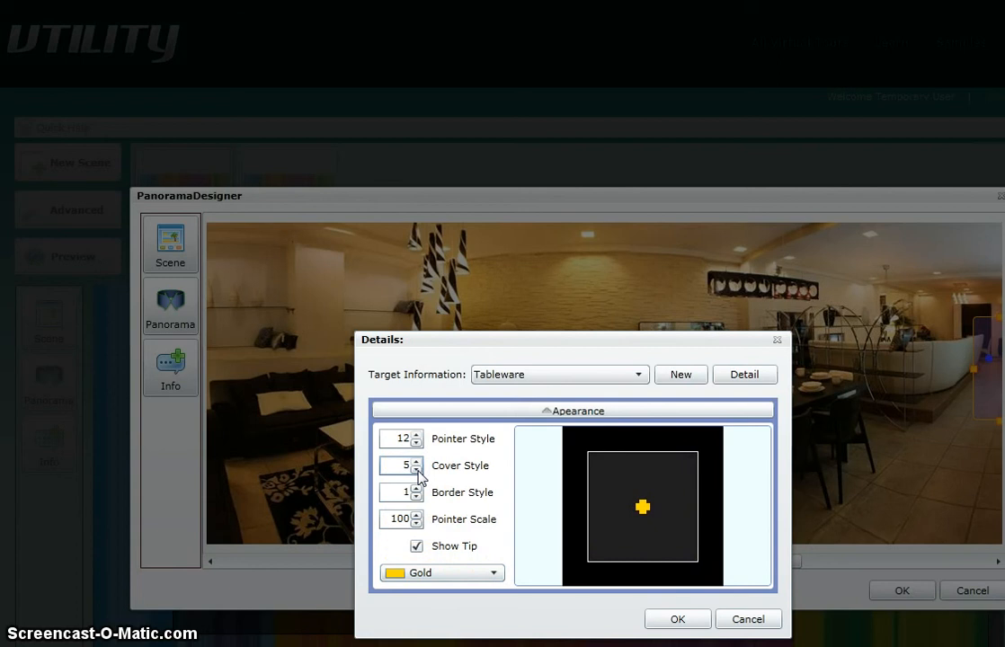
pyautogui.click(417, 470)
# Change the Tableware hotspot's Border Style to the red outline and confirm its details.
pyautogui.click(416, 487)
pyautogui.click(416, 487)
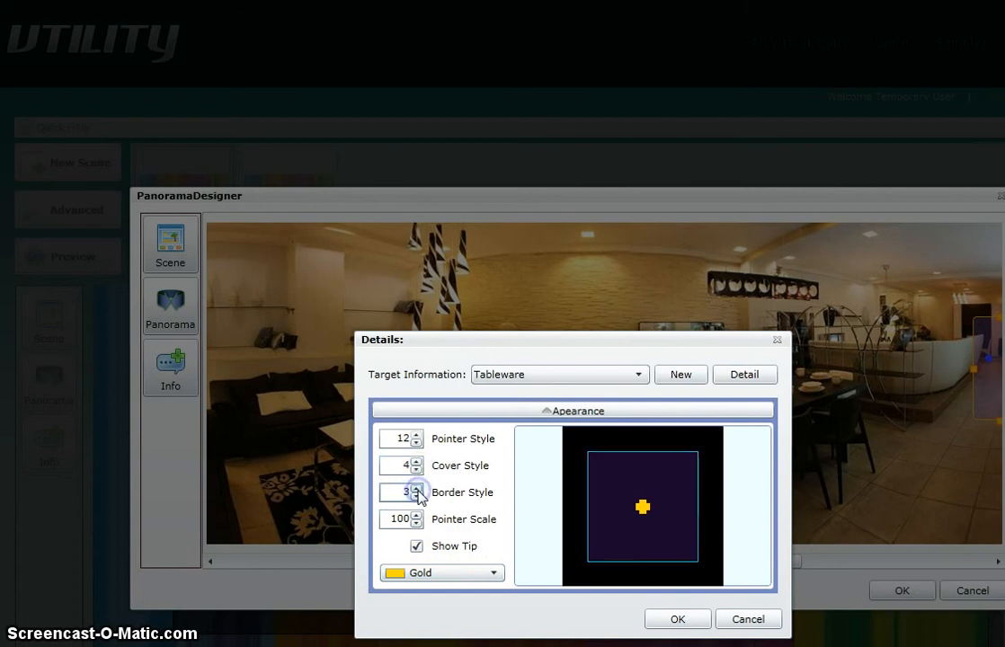
pyautogui.click(416, 487)
pyautogui.click(416, 487)
pyautogui.click(672, 620)
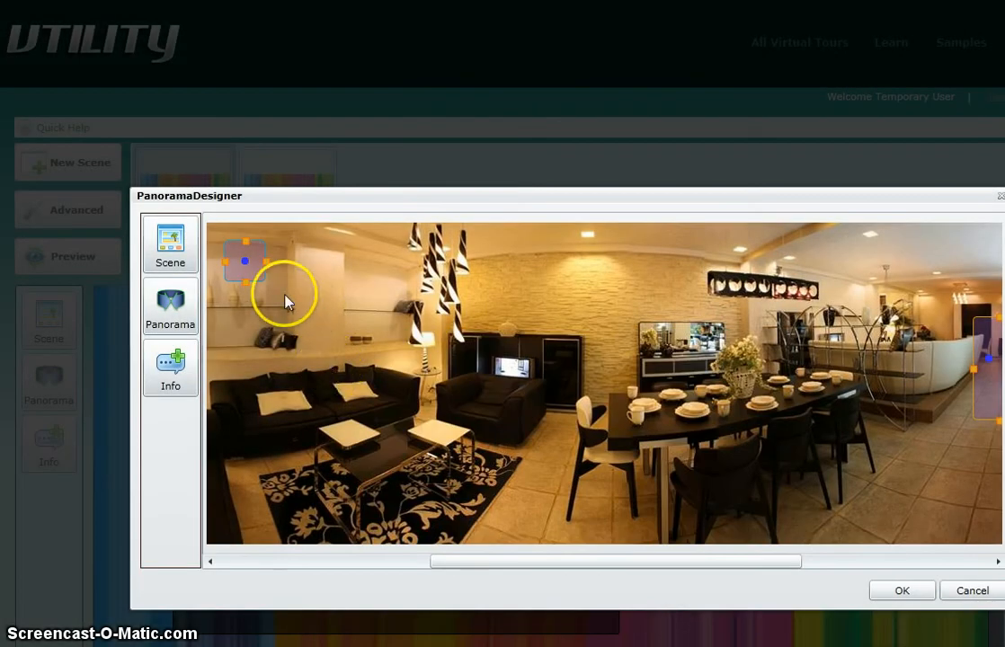
# Place and stretch the Tableware hotspot over the plates and cups on the dining table, shift its pointer, and confirm the p2 design and details.
pyautogui.moveTo(248, 275)
pyautogui.mouseDown()
pyautogui.moveTo(603, 411)
pyautogui.moveTo(776, 410)
pyautogui.mouseUp()
pyautogui.moveTo(699, 429)
pyautogui.mouseDown()
pyautogui.moveTo(700, 453)
pyautogui.moveTo(693, 439)
pyautogui.mouseUp()
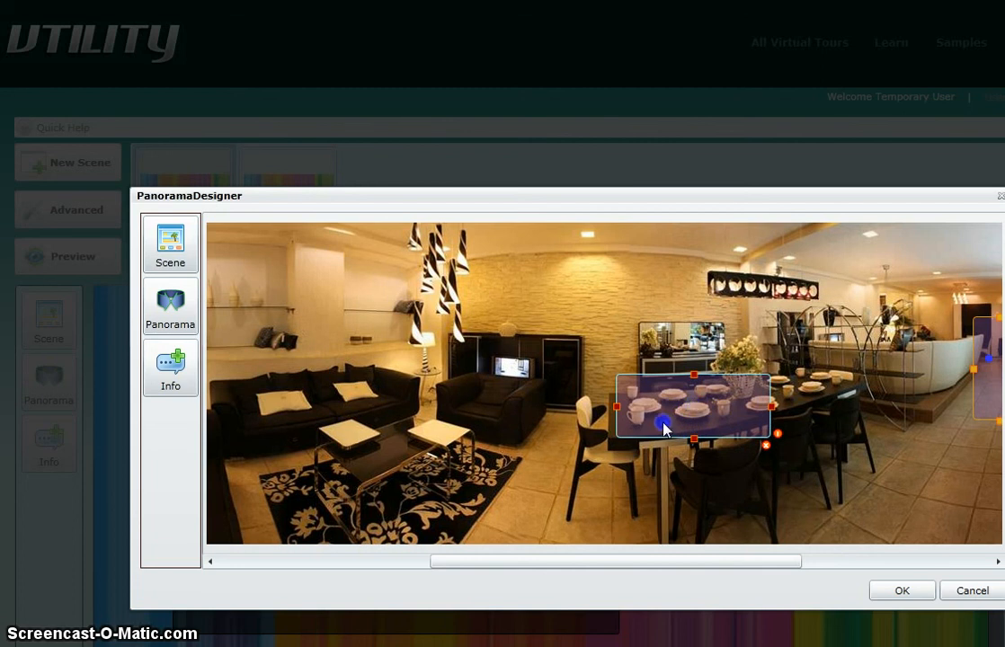
pyautogui.click(890, 595)
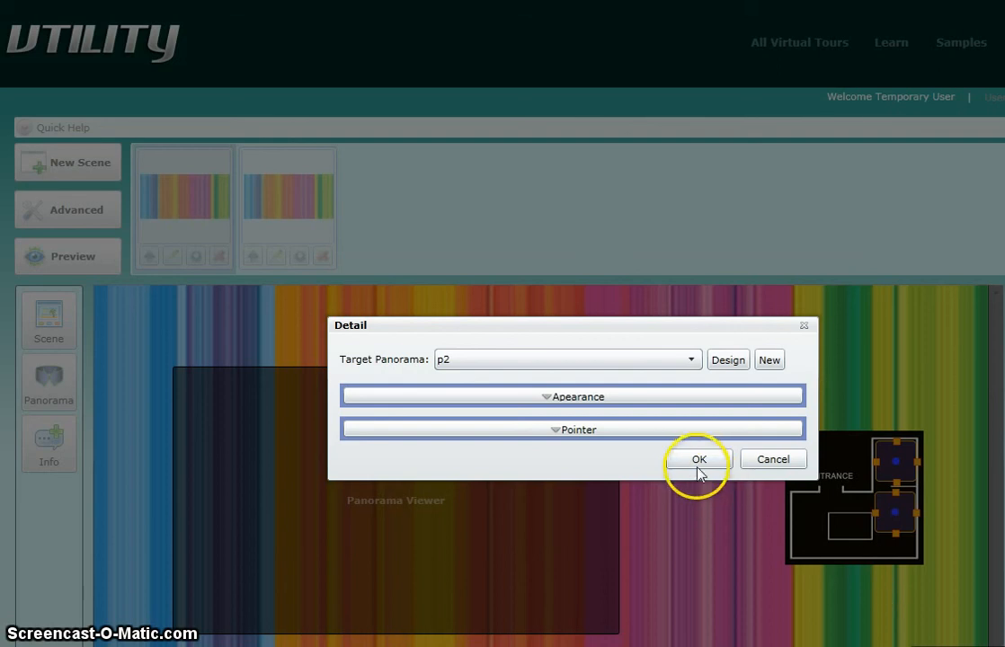
pyautogui.click(699, 460)
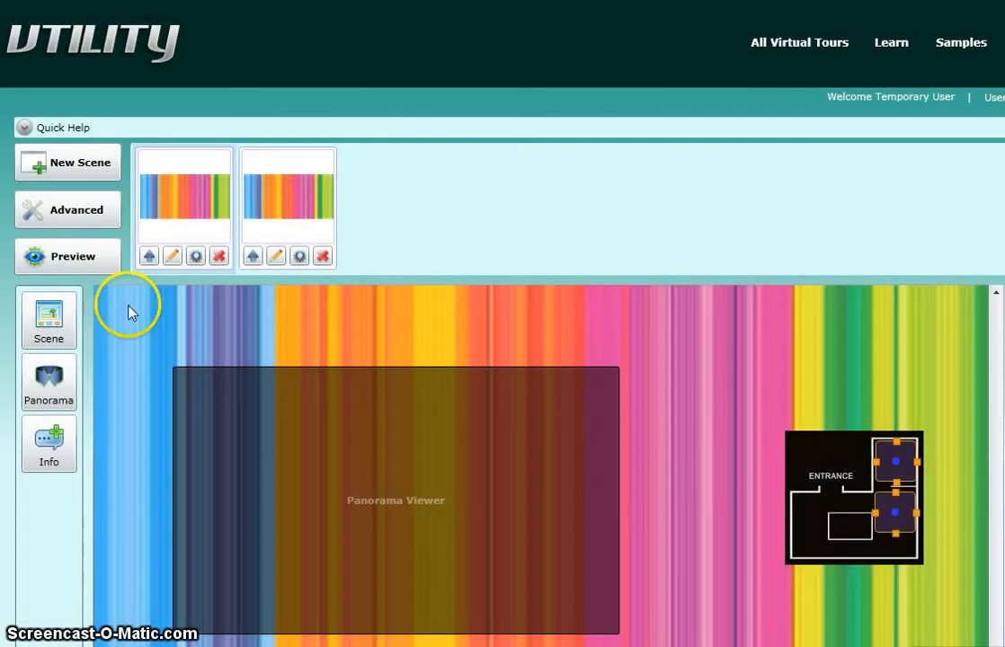
# Preview the virtual tour, open the Tableware hotspot's information from the dining table, and close it.
pyautogui.click(80, 259)
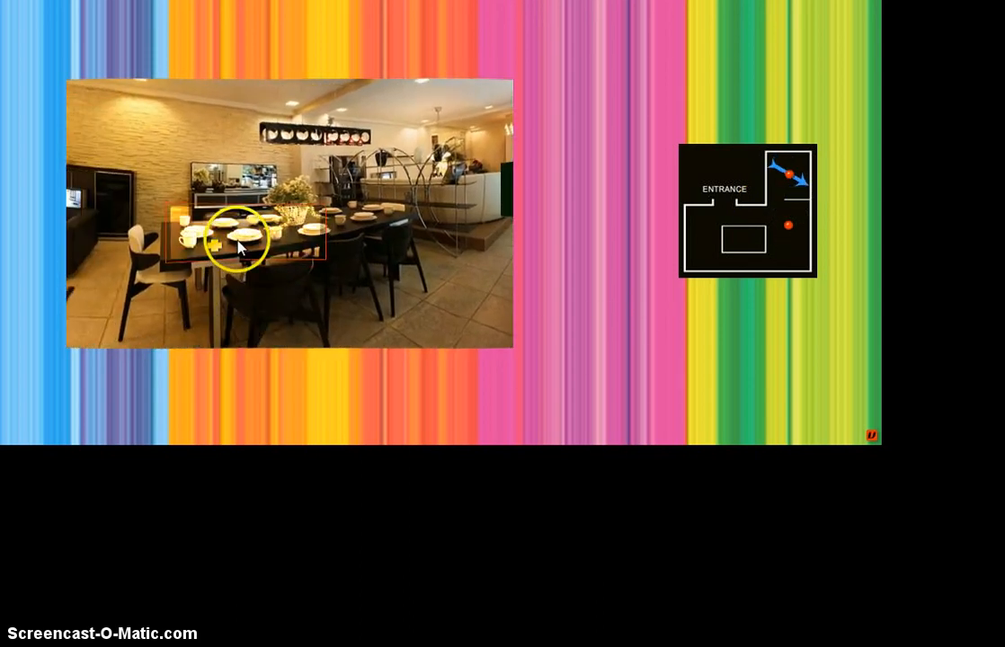
pyautogui.click(239, 245)
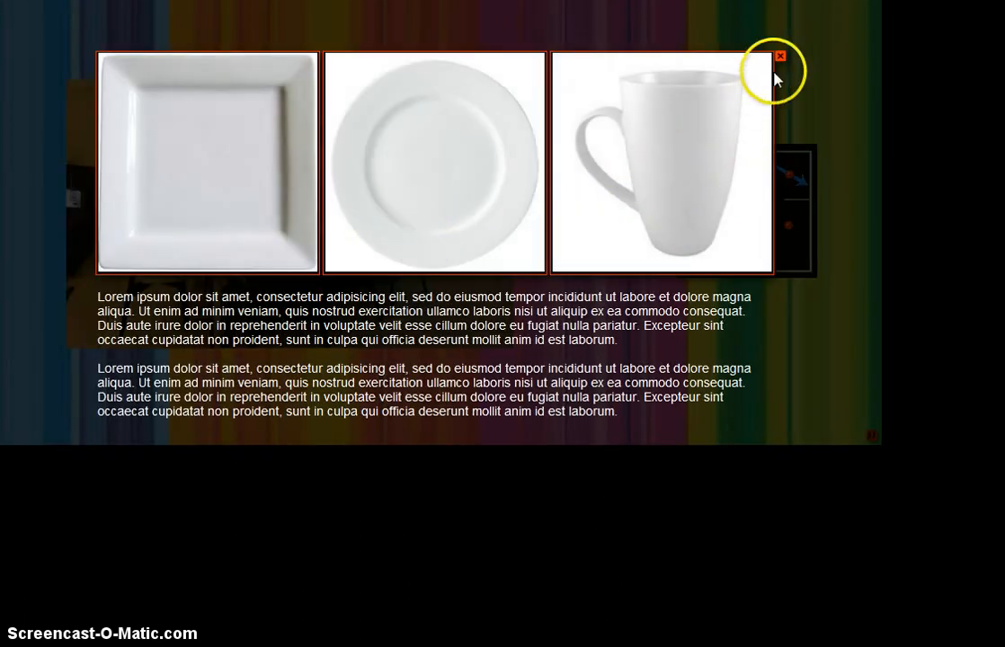
pyautogui.click(780, 57)
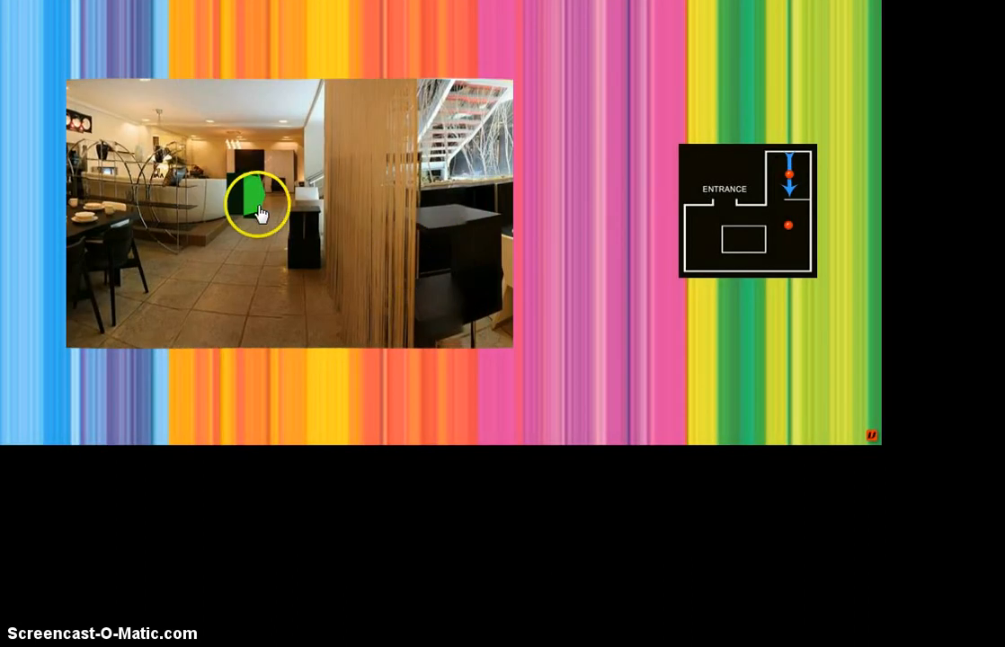
# Test the green hotspots by going to p1 and the Upstairs scene, return to the previous scene, and look around the panorama.
pyautogui.click(256, 199)
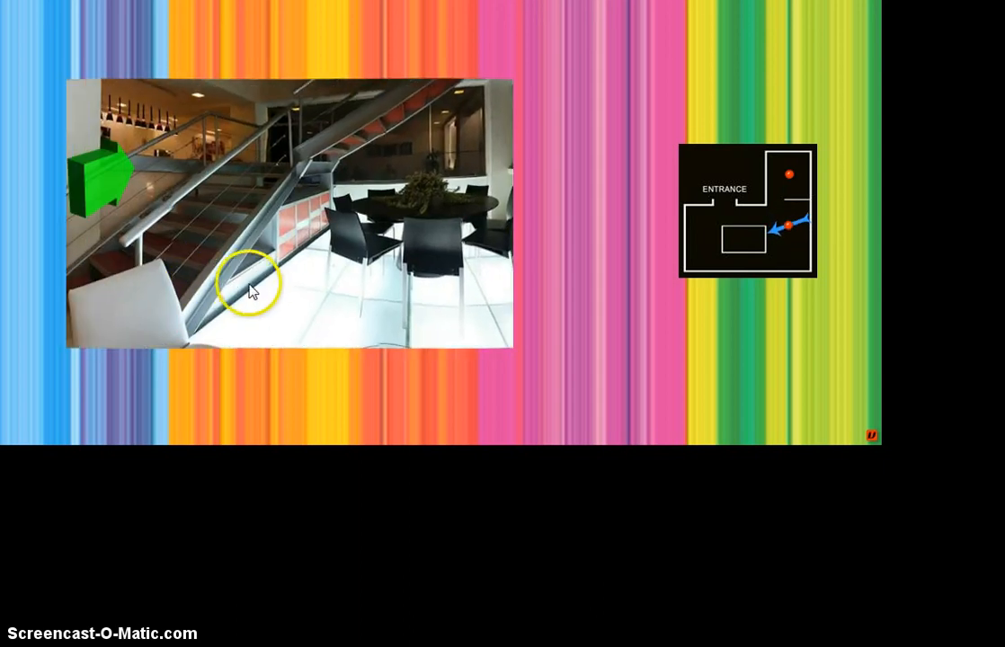
pyautogui.click(290, 184)
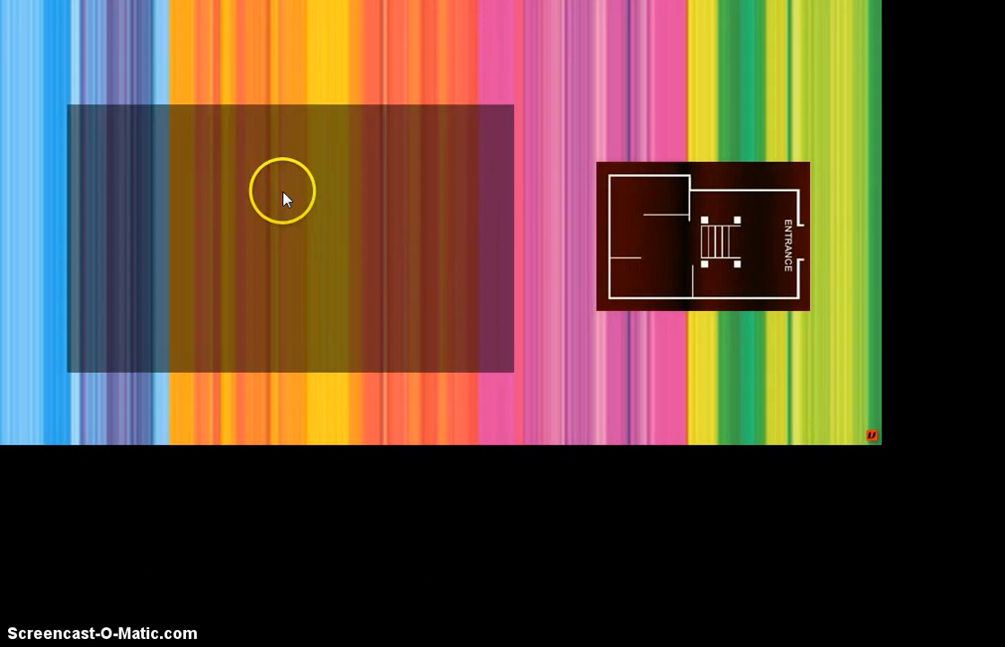
pyautogui.rightClick(554, 156)
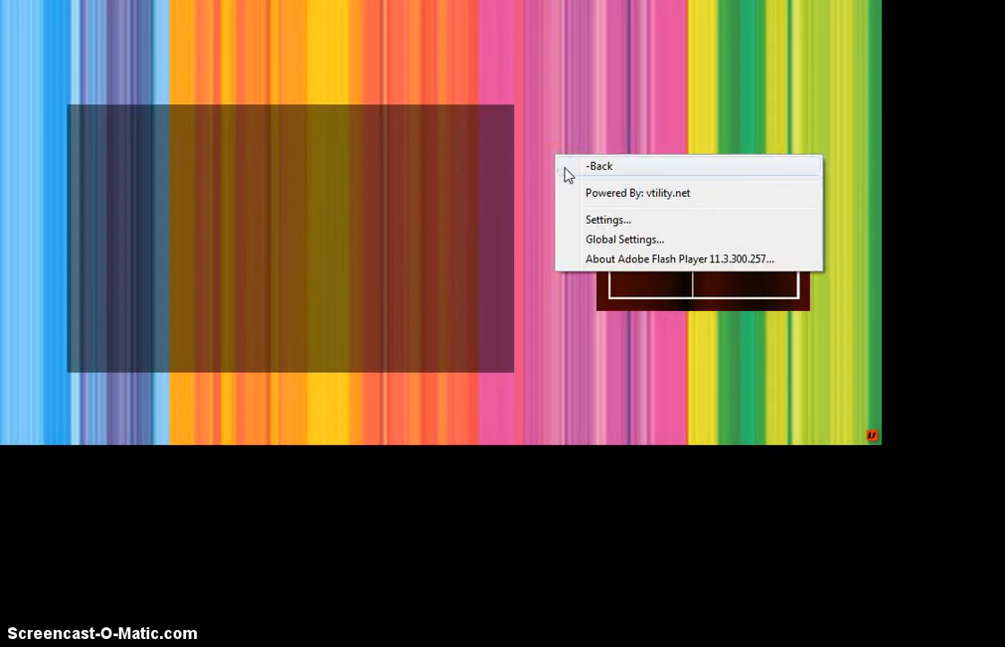
pyautogui.click(565, 167)
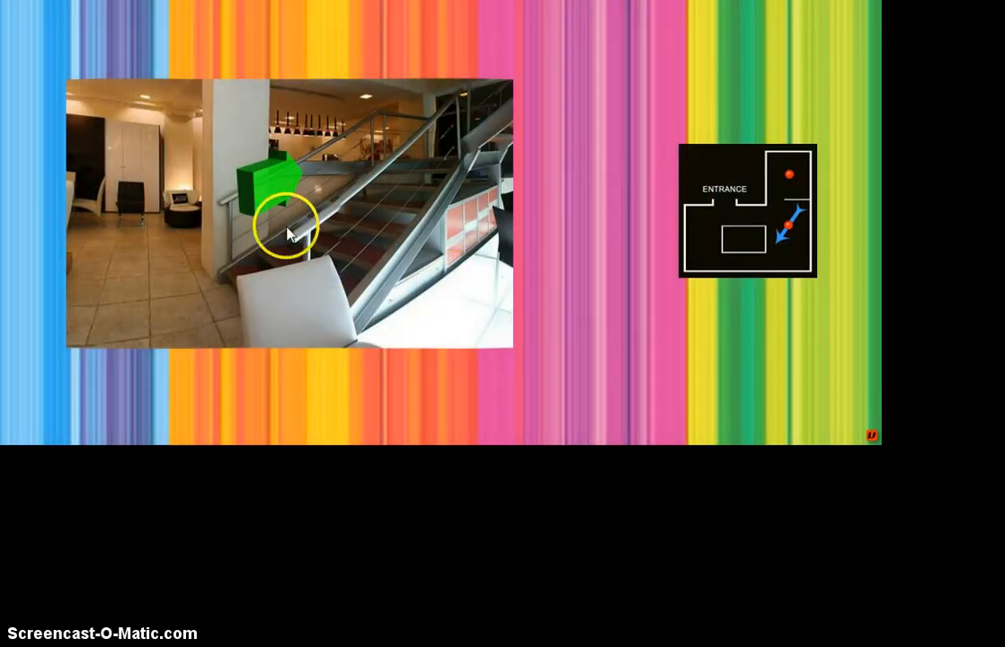
pyautogui.moveTo(348, 244); pyautogui.dragTo(267, 282)
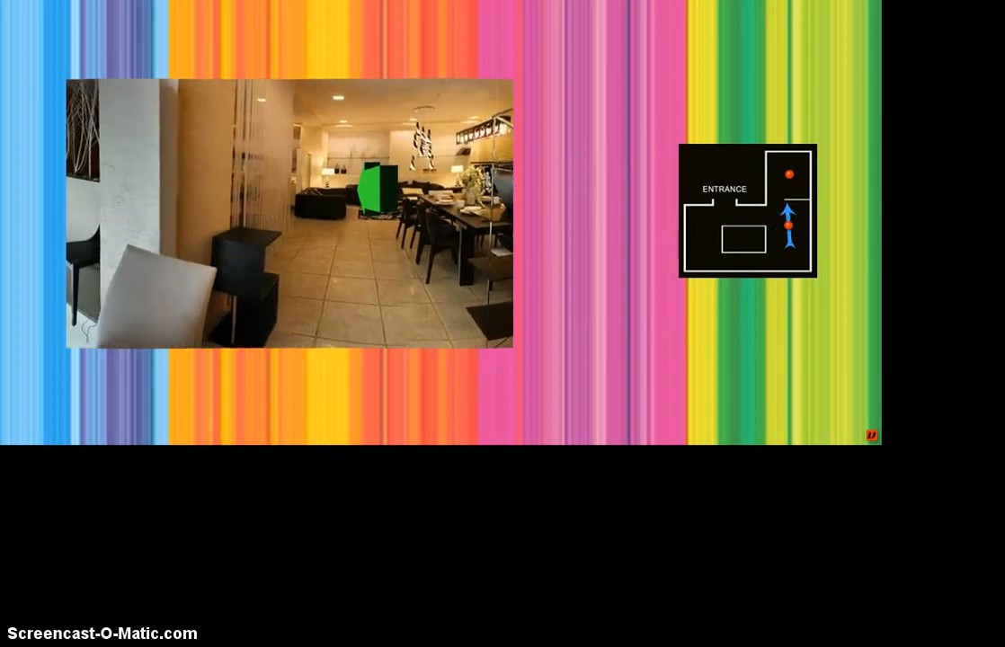